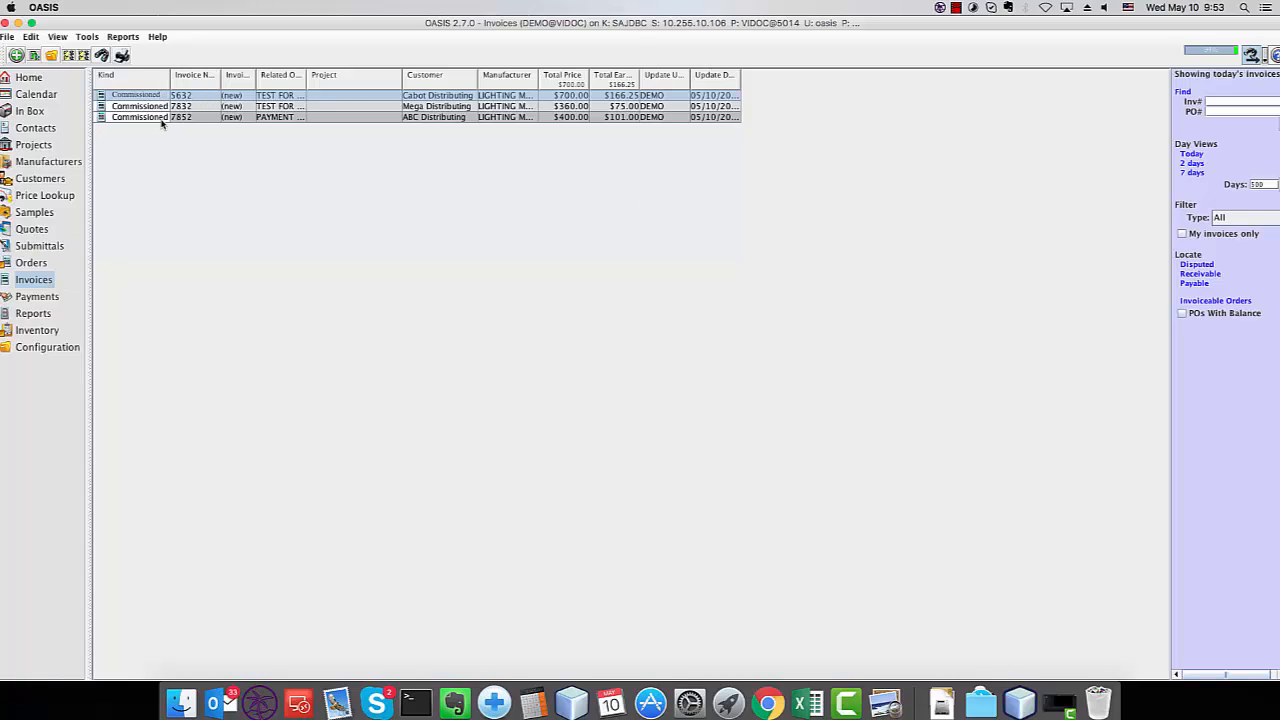
Start a new commission payment for Lighting Manufacturer, finding the manufacturer by searching for "light".
left_click_drag(546, 79, 634, 77)
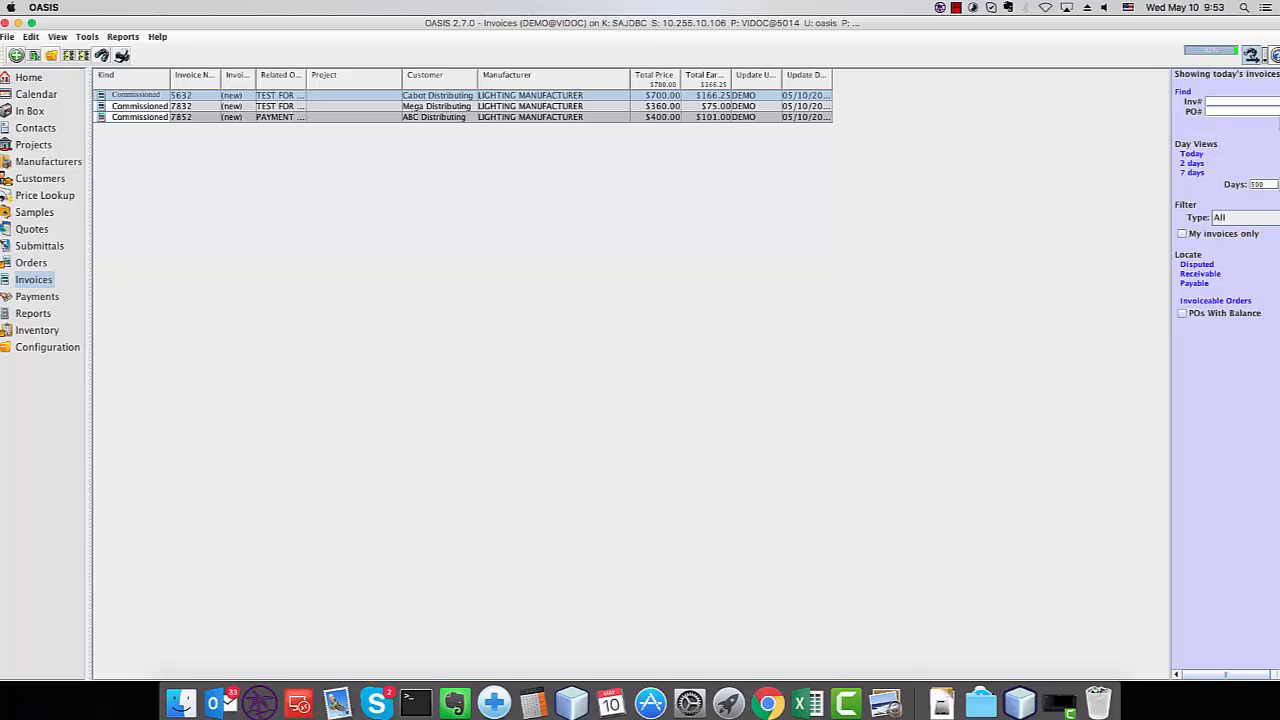
left_click(45, 298)
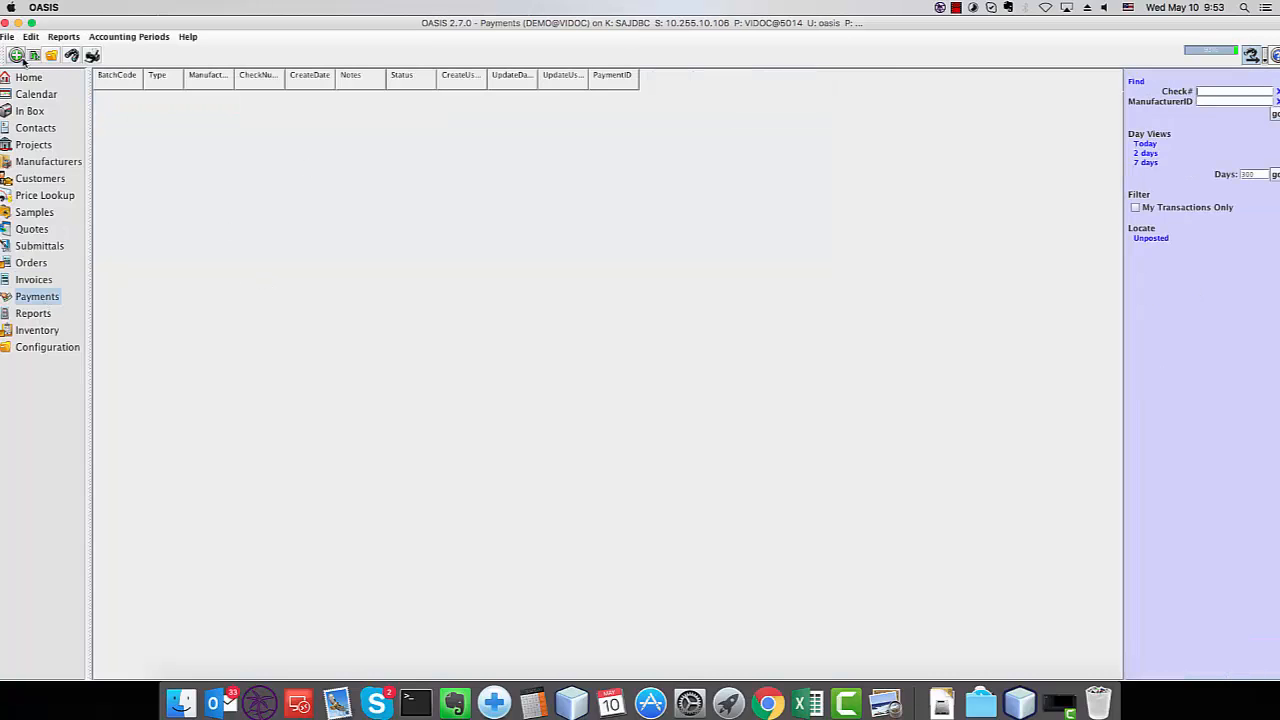
left_click(17, 56)
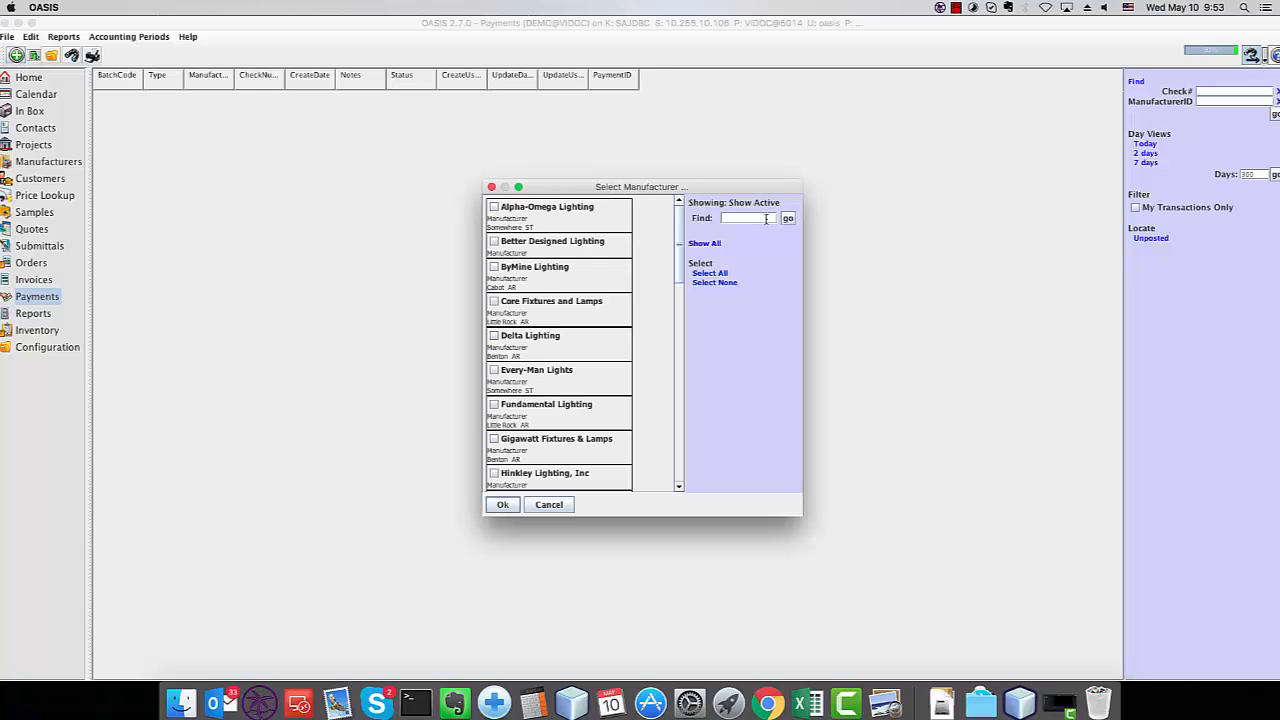
type("light")
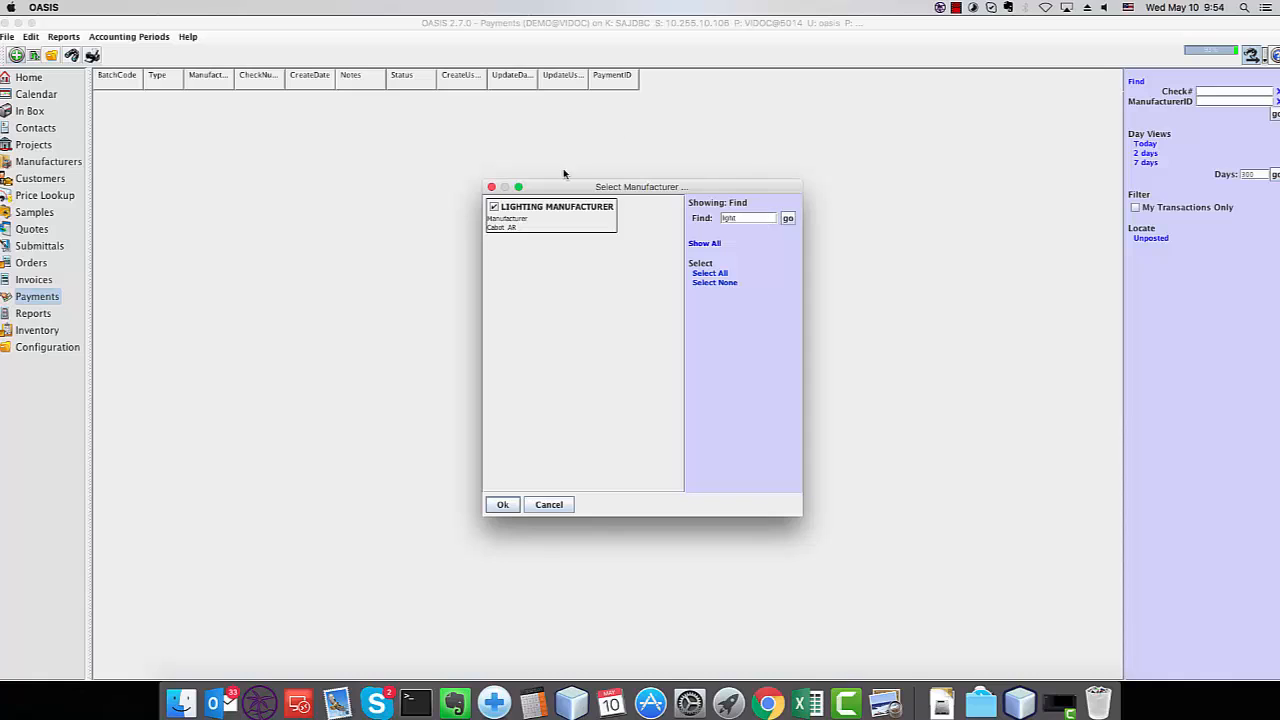
left_click(503, 505)
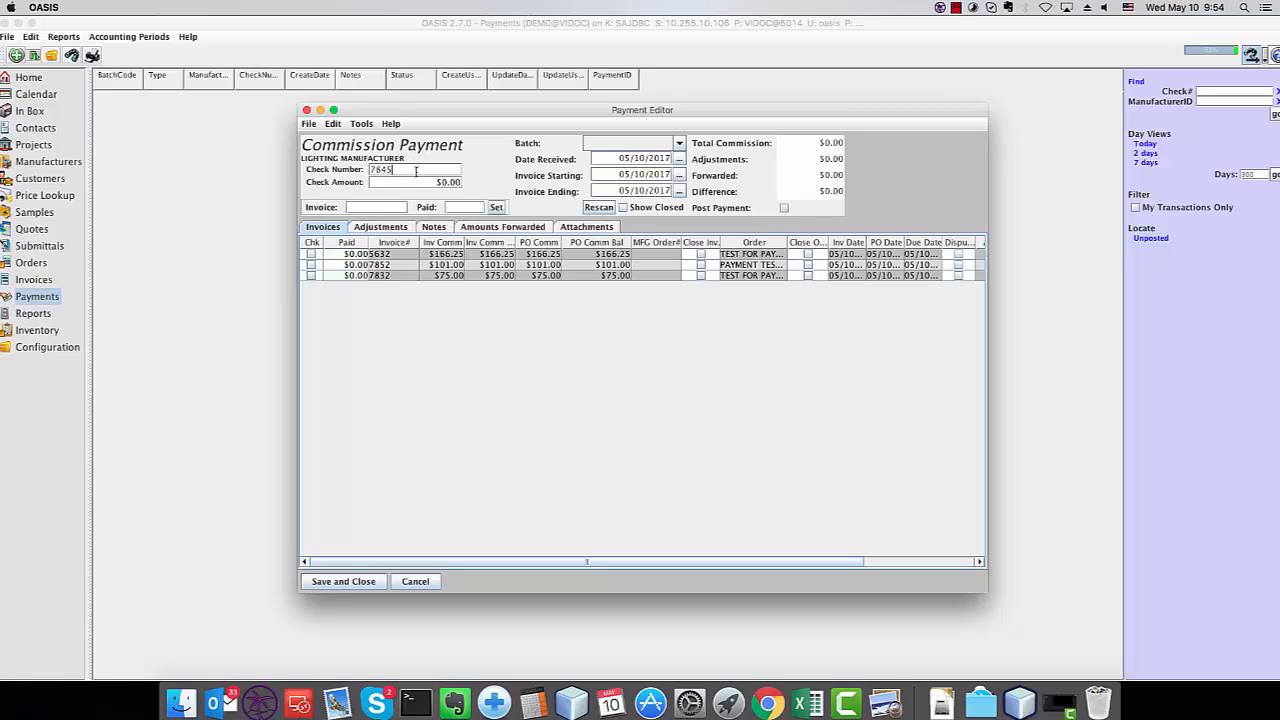
Set the check amount to $330.00 and mark all three listed invoices for payment.
left_click_drag(435, 182, 481, 182)
type("330")
key("Tab")
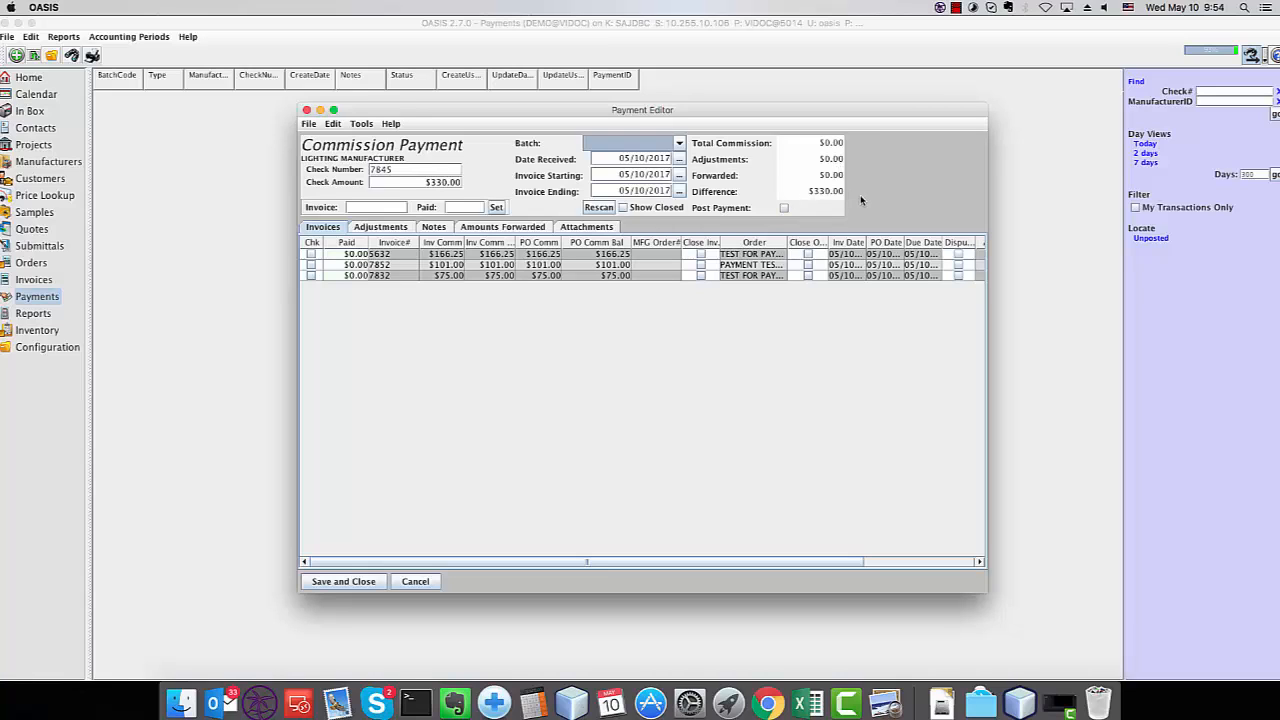
left_click(310, 256)
left_click(310, 265)
left_click(310, 275)
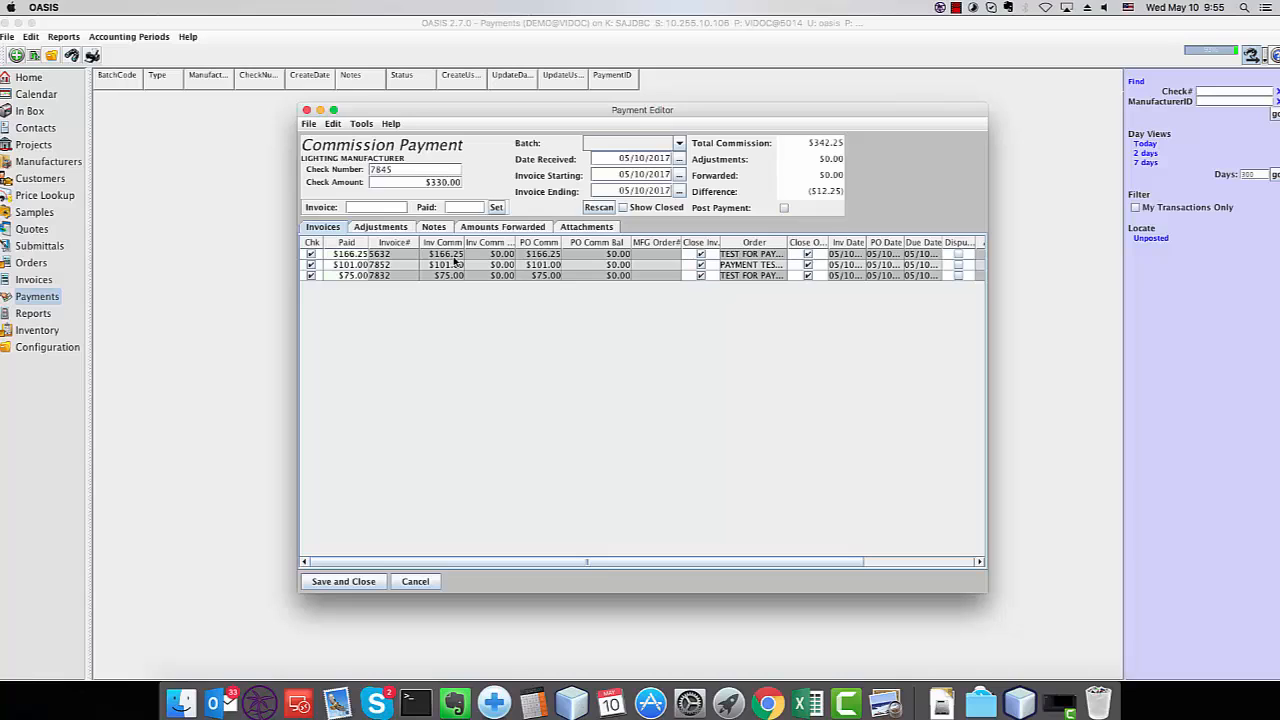
Try a partial payment of $150.00 on invoice 5632, and unmark that invoice.
left_click(350, 255)
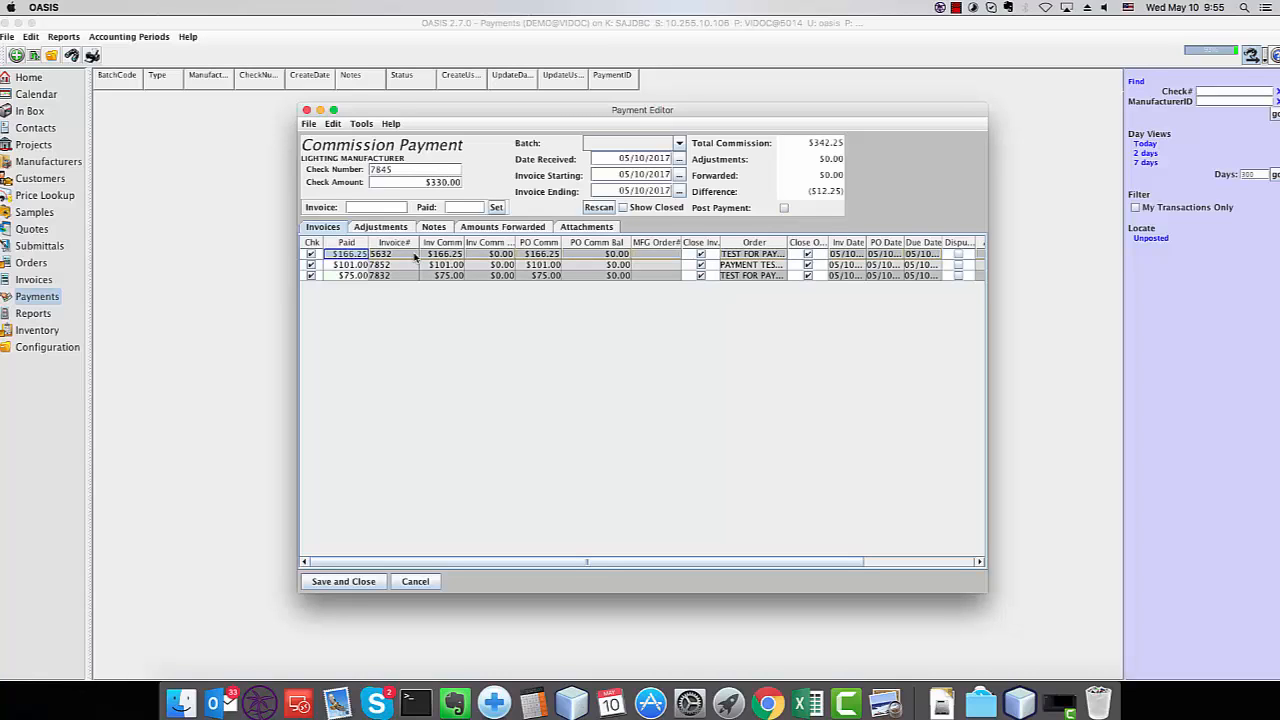
type("150")
key("Tab")
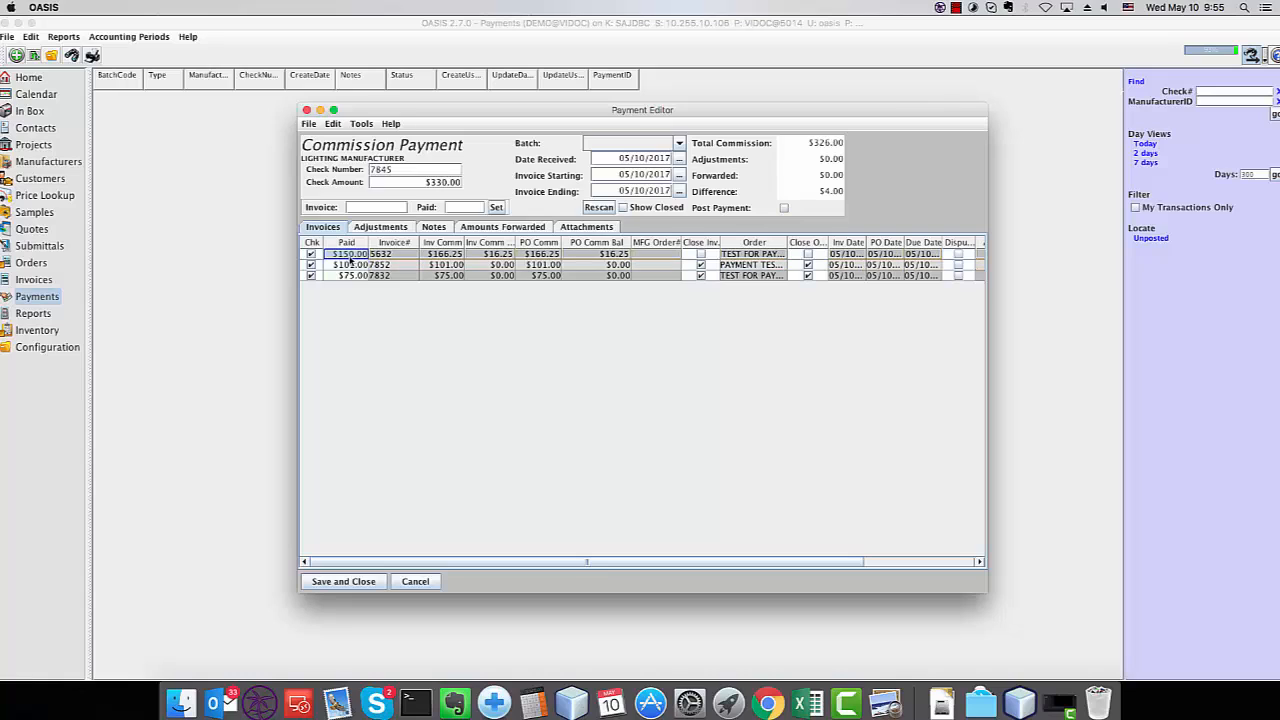
left_click(310, 255)
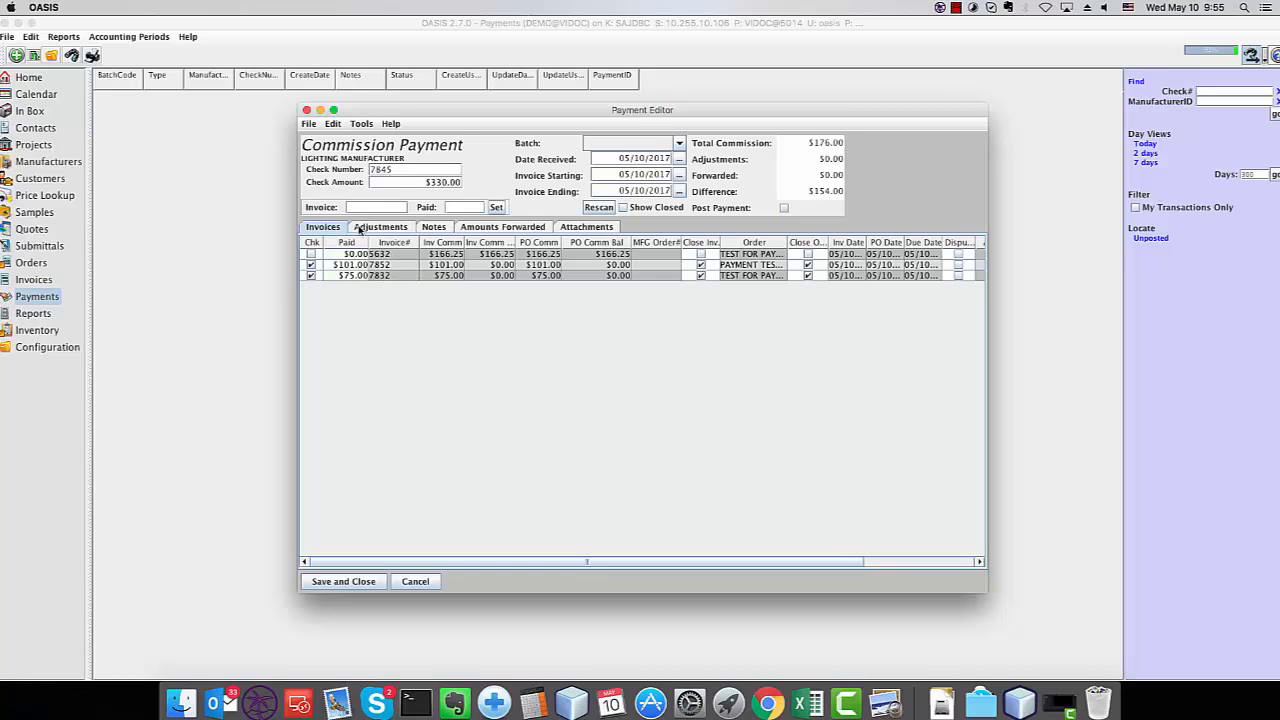
Look up invoice 5632 by its number and set its paid amount to $166.25.
type("5632")
left_click(453, 206)
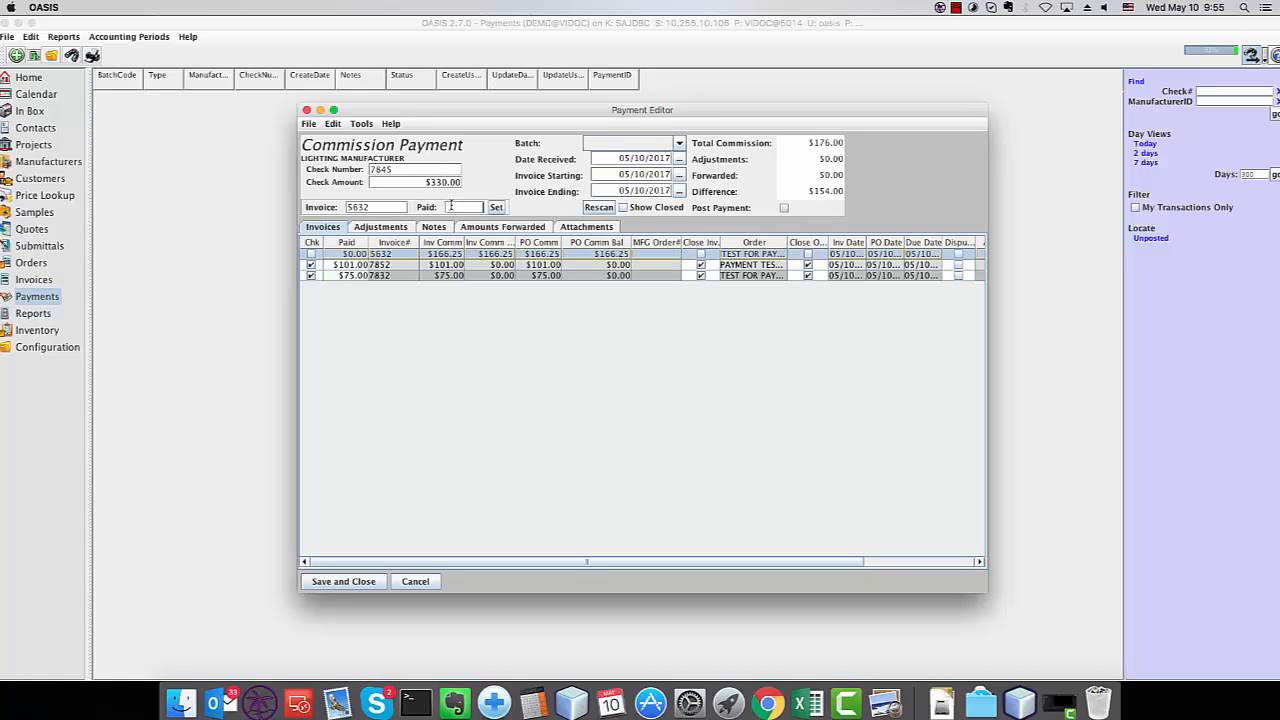
type("12")
type("66")
type(".25")
left_click(496, 207)
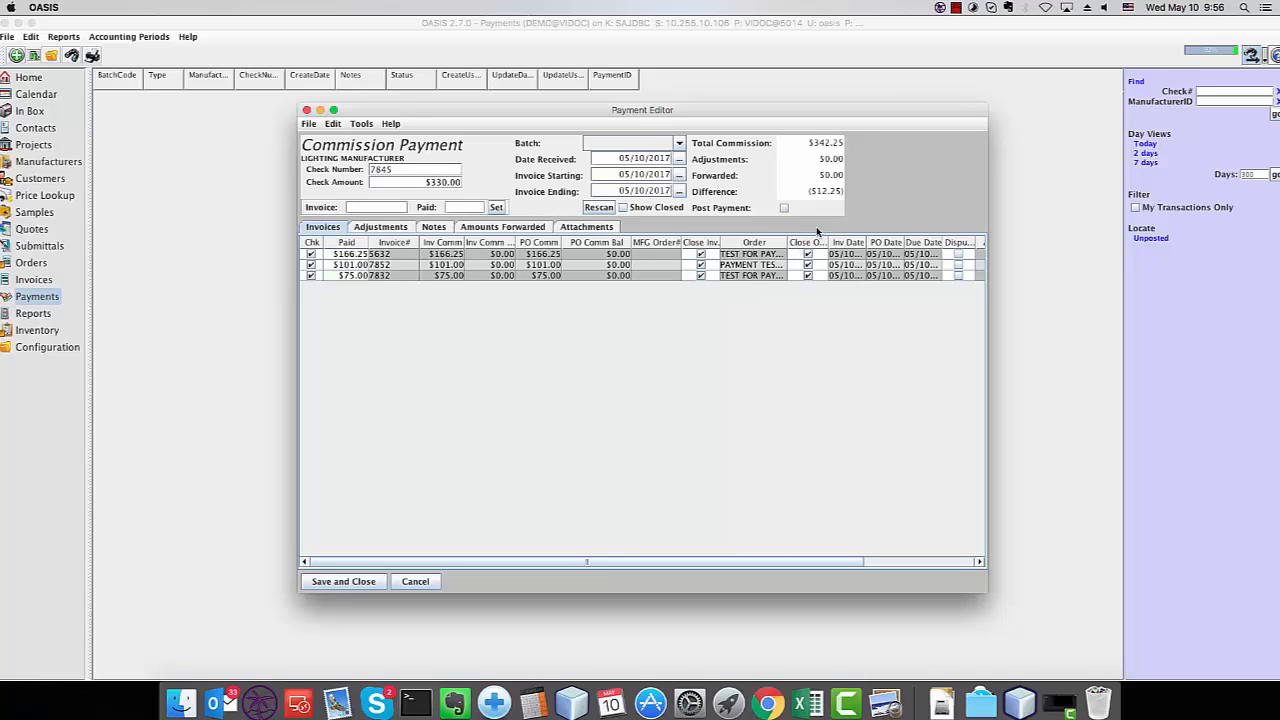
Enlarge and reposition the Payment Editor, and widen the customer and rep columns to show their full entries.
left_click_drag(987, 323, 1214, 326)
left_click_drag(854, 115, 677, 140)
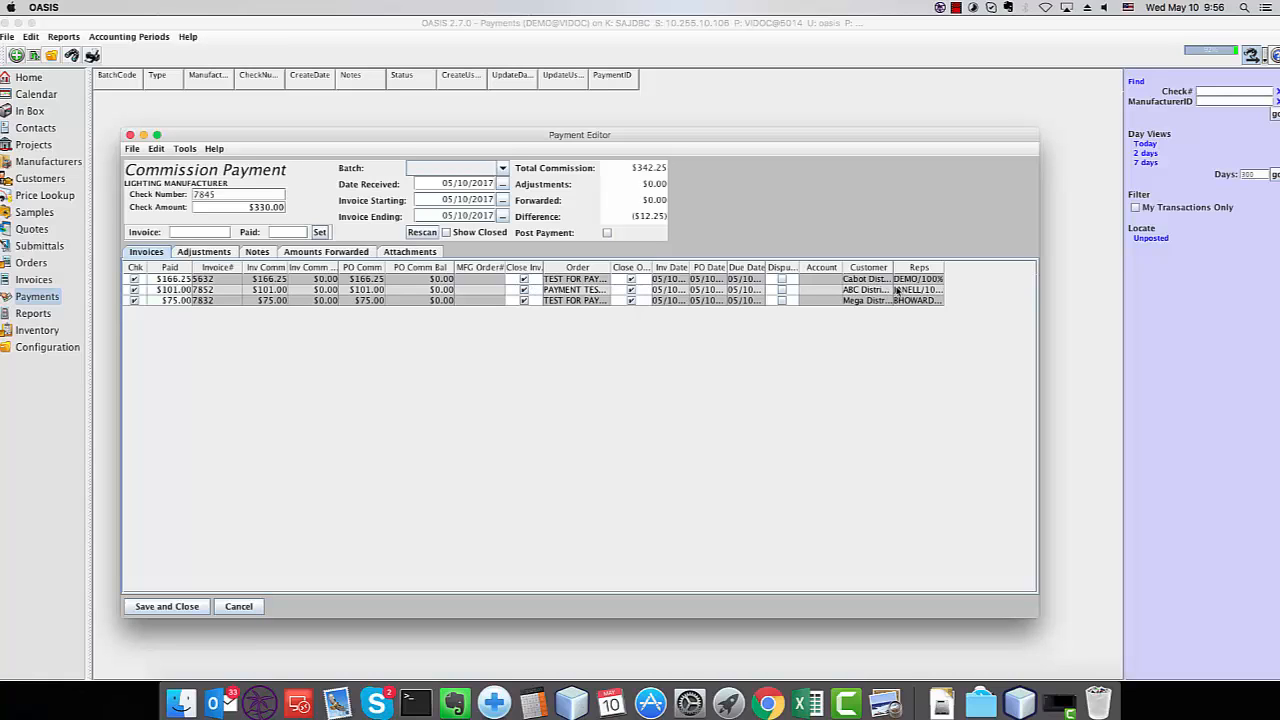
left_click_drag(893, 267, 1030, 267)
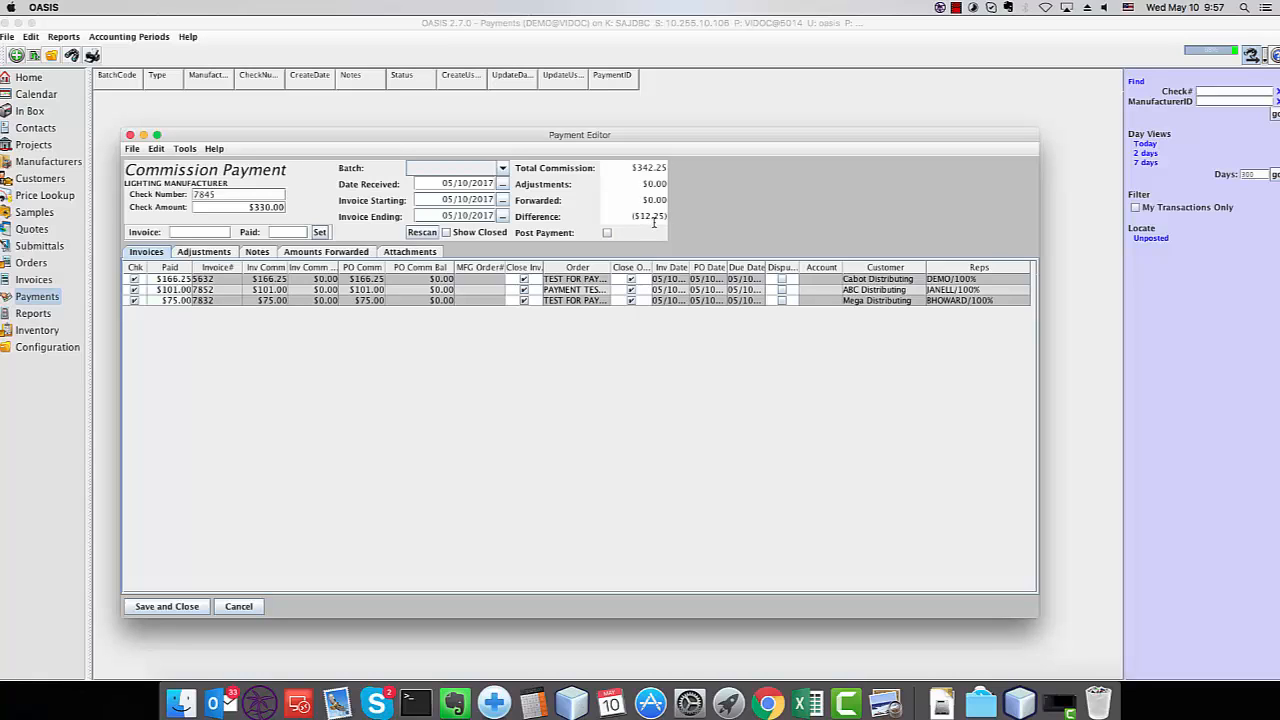
Add a commission adjustment described as "returned damaged item" with an amount of -$12.25.
left_click(197, 253)
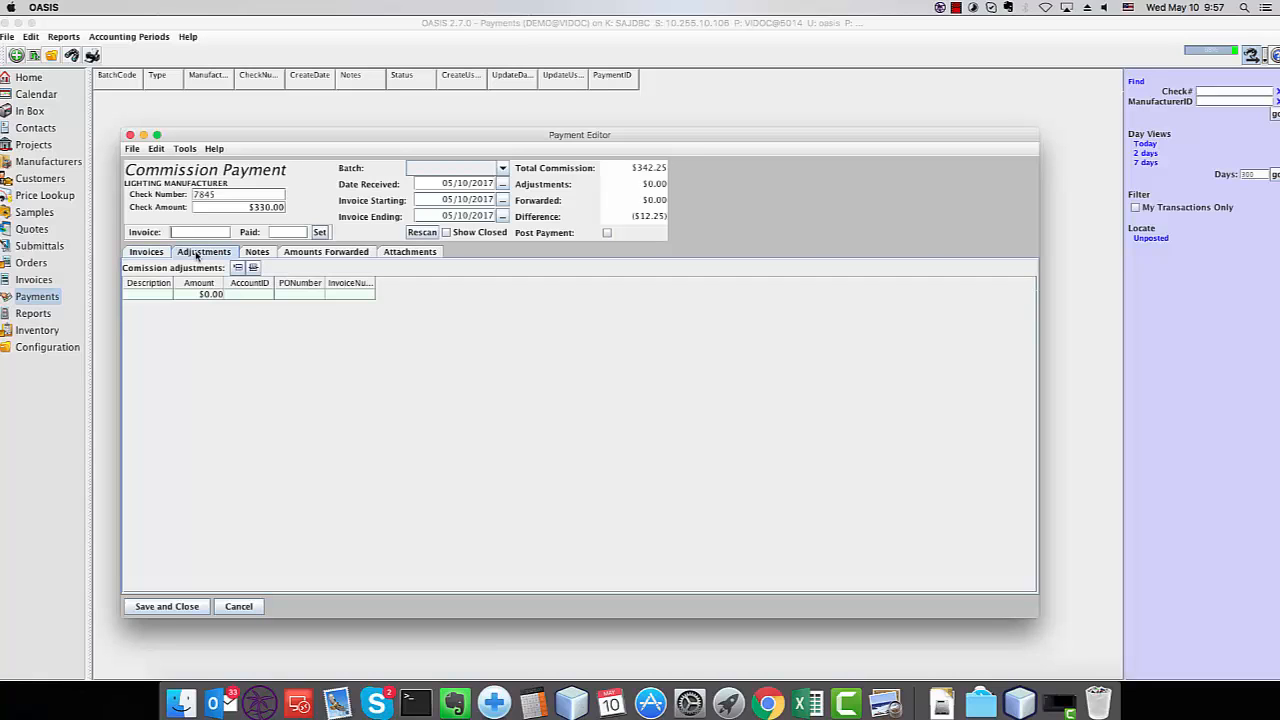
left_click(158, 295)
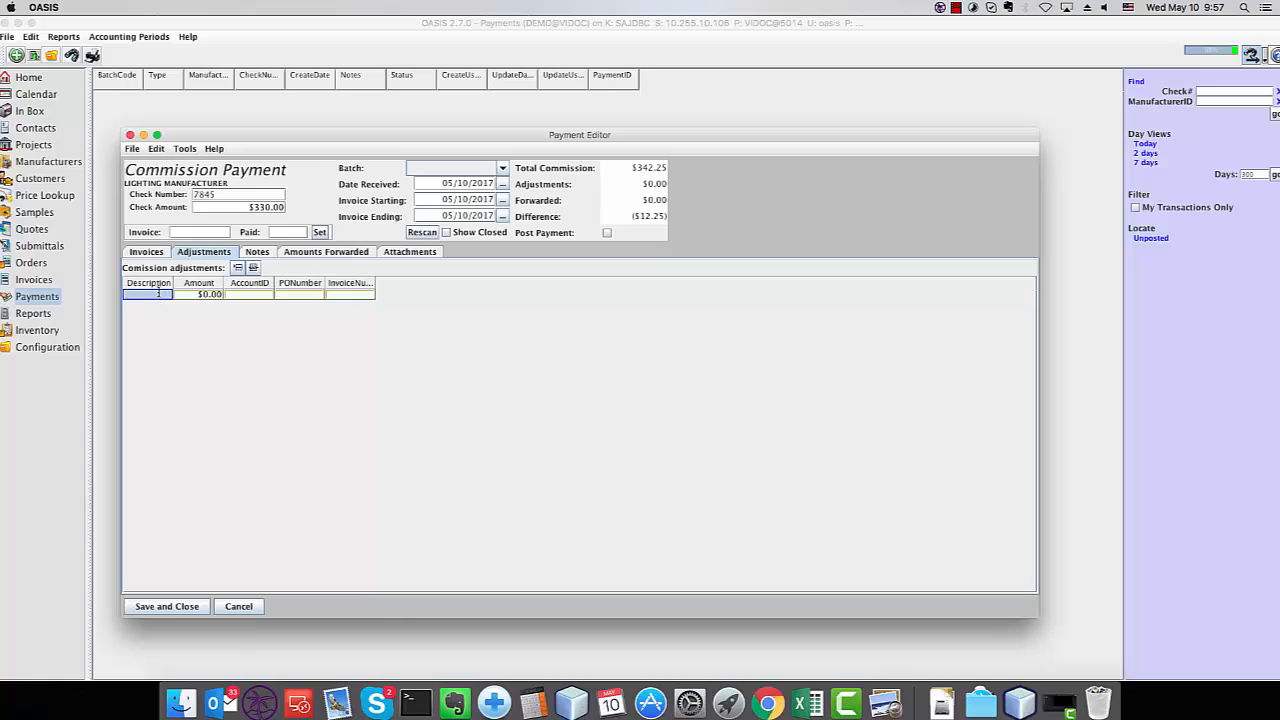
type("returned")
type(" damaged")
type(" item")
key("Tab")
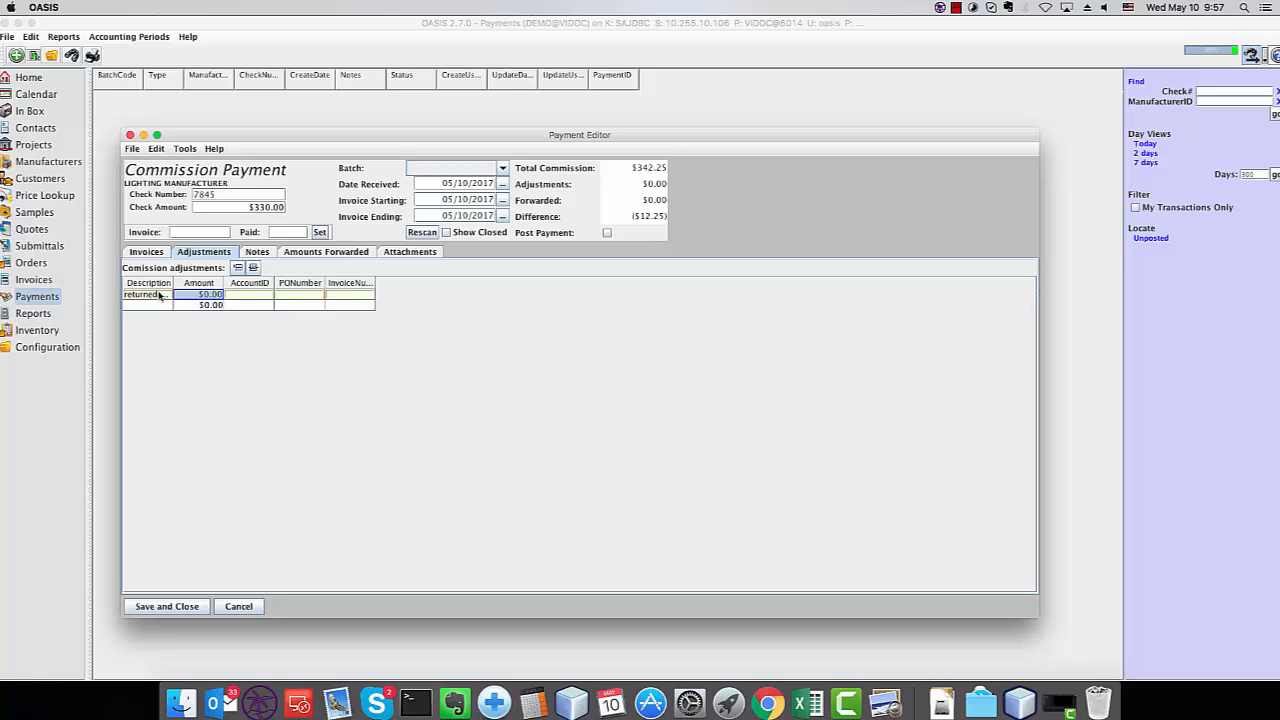
type("12.25")
key("Tab")
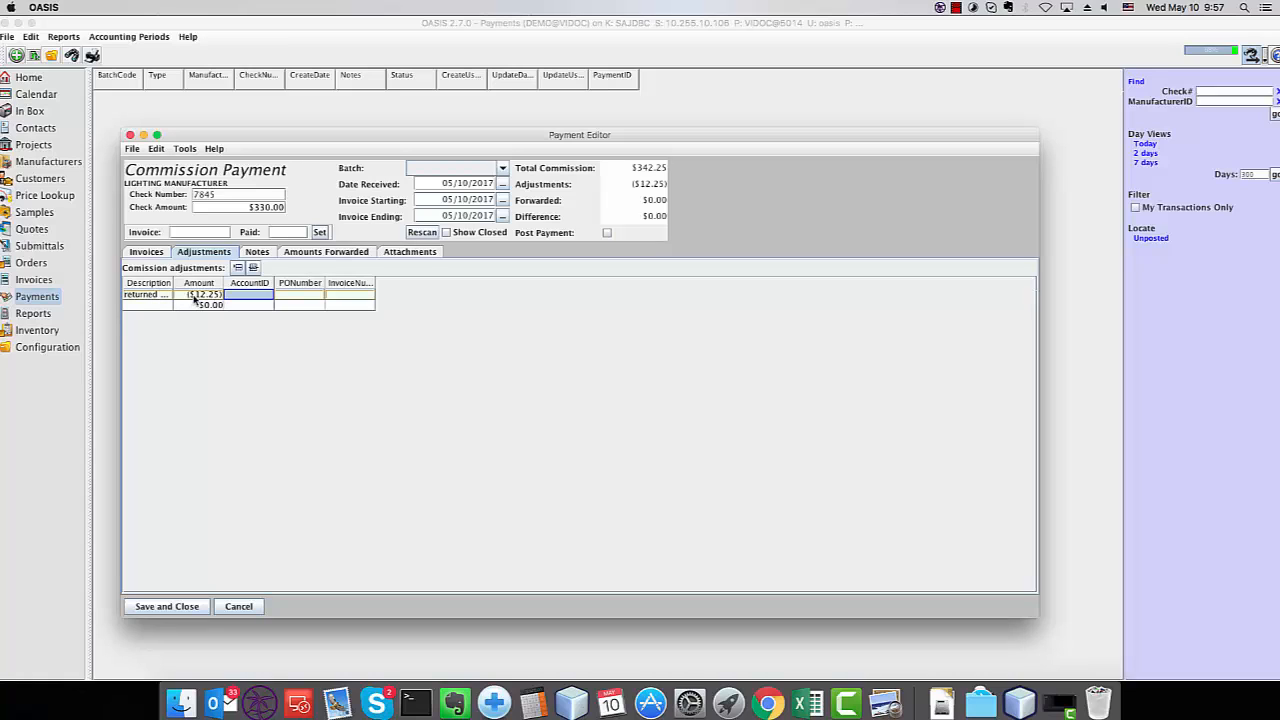
Set the payment's check amount to $350.00.
left_click_drag(249, 207, 264, 207)
type("350")
key("Tab")
left_click_drag(255, 206, 259, 206)
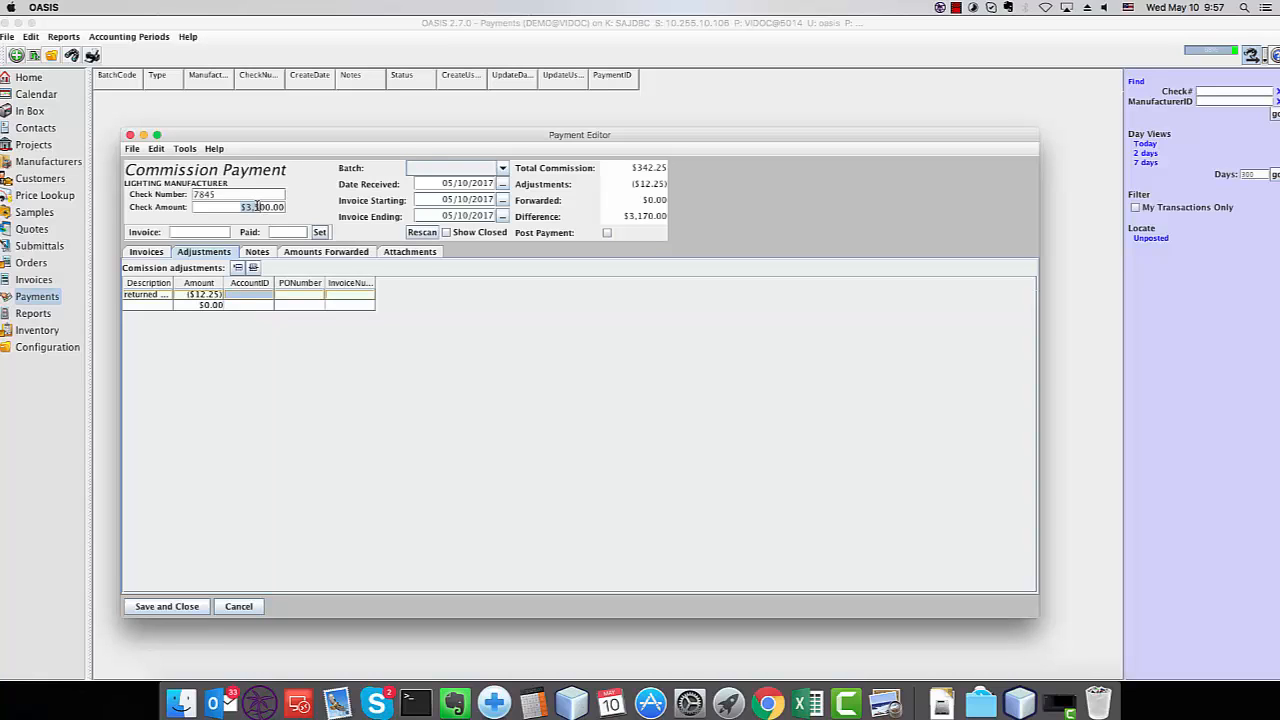
left_click(264, 207)
key("Delete")
key("Delete")
key("Delete")
type("0")
key("Tab")
Change the adjustment's amount to $7.75 and its description to "kickback".
left_click(195, 295)
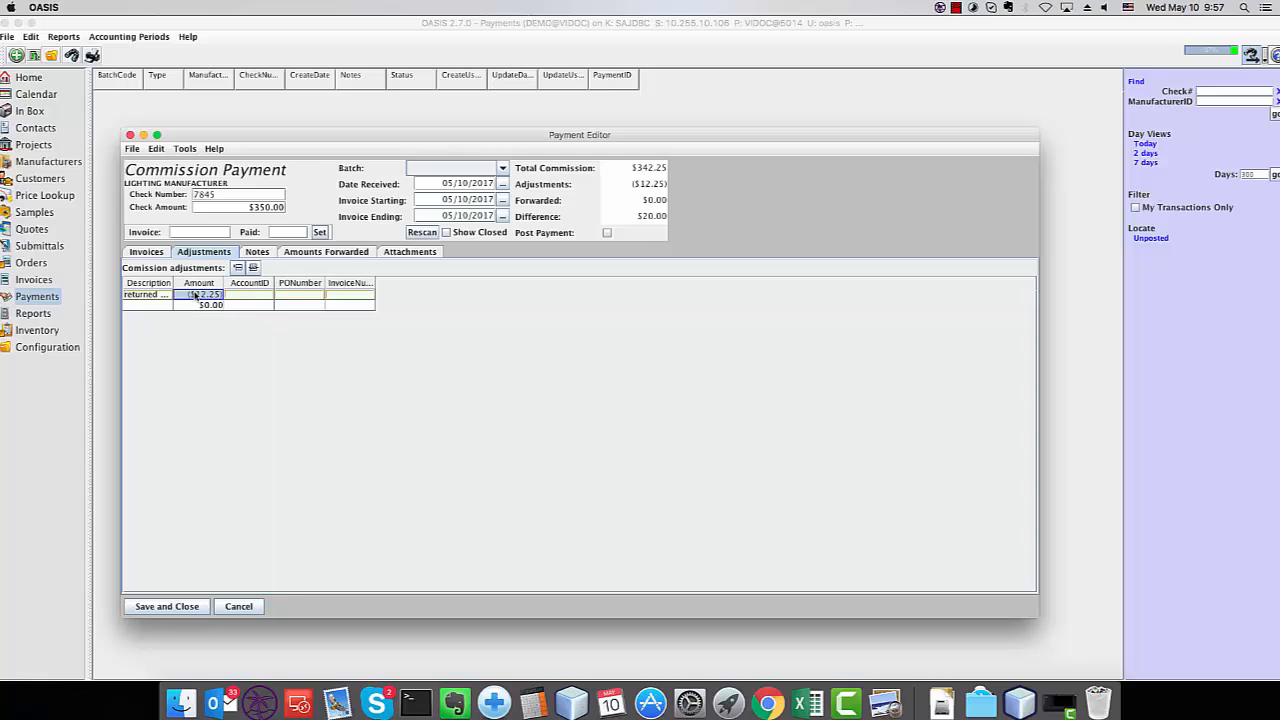
type("7.25")
key("BackSpace")
key("BackSpace")
type("75")
key("Tab")
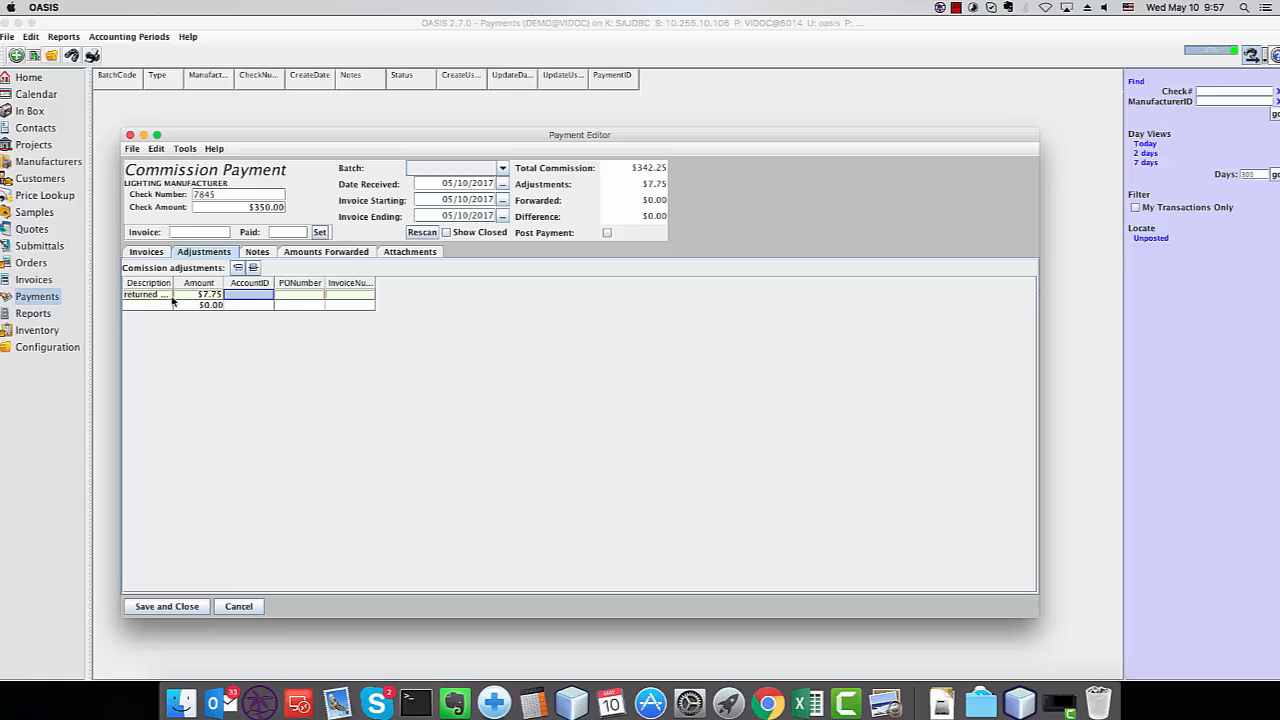
left_click(136, 300)
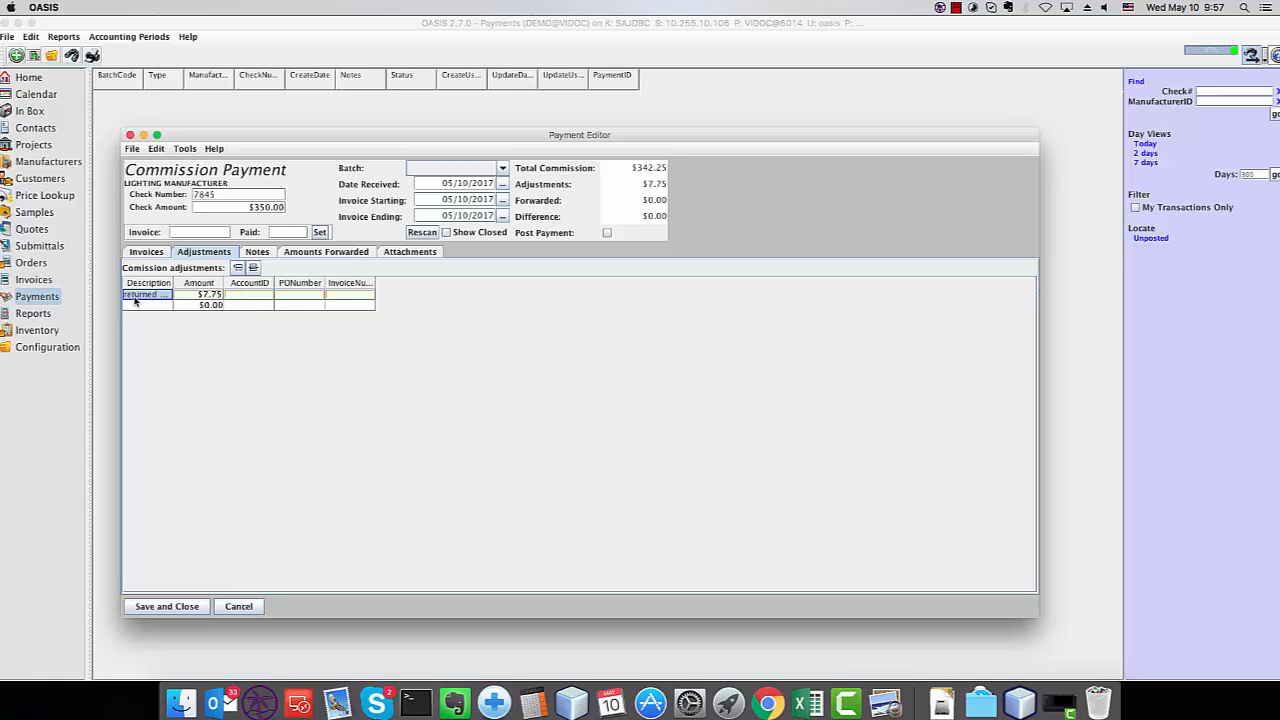
type("ki")
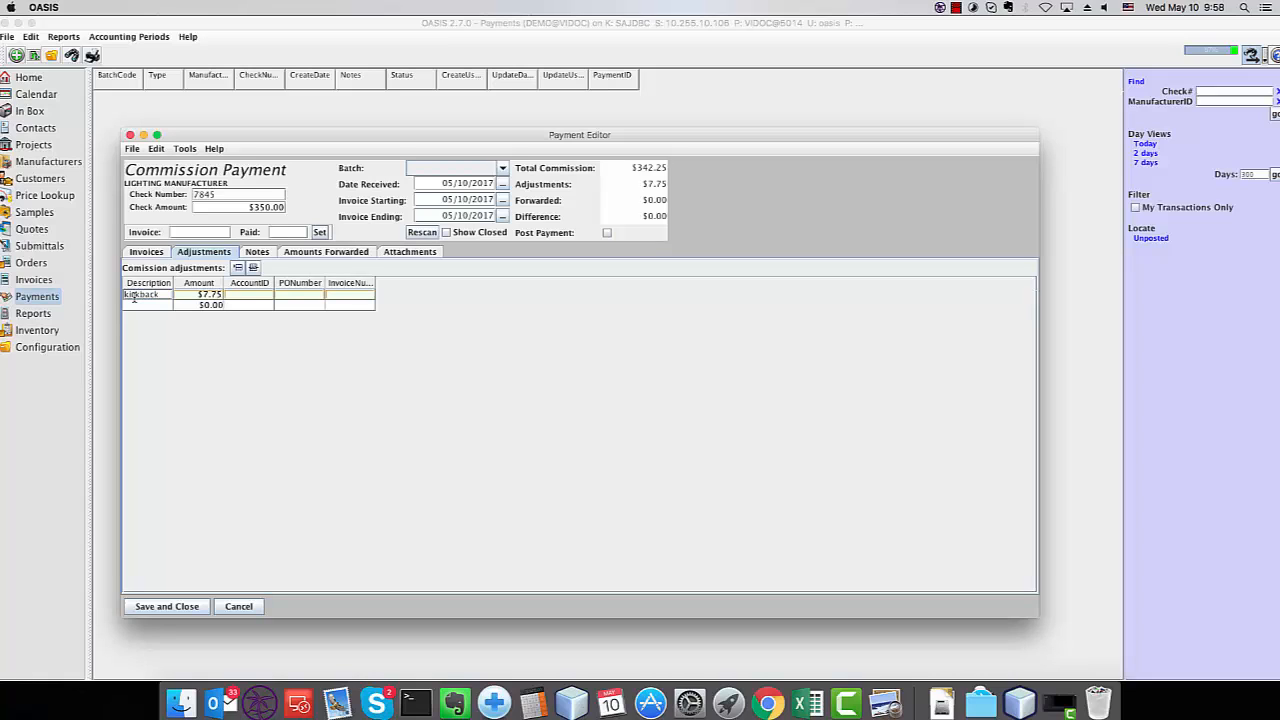
type("ckback")
Widen the adjustment columns, examine the account, PO number and invoice number fields, and return to the invoice list.
left_click(242, 294)
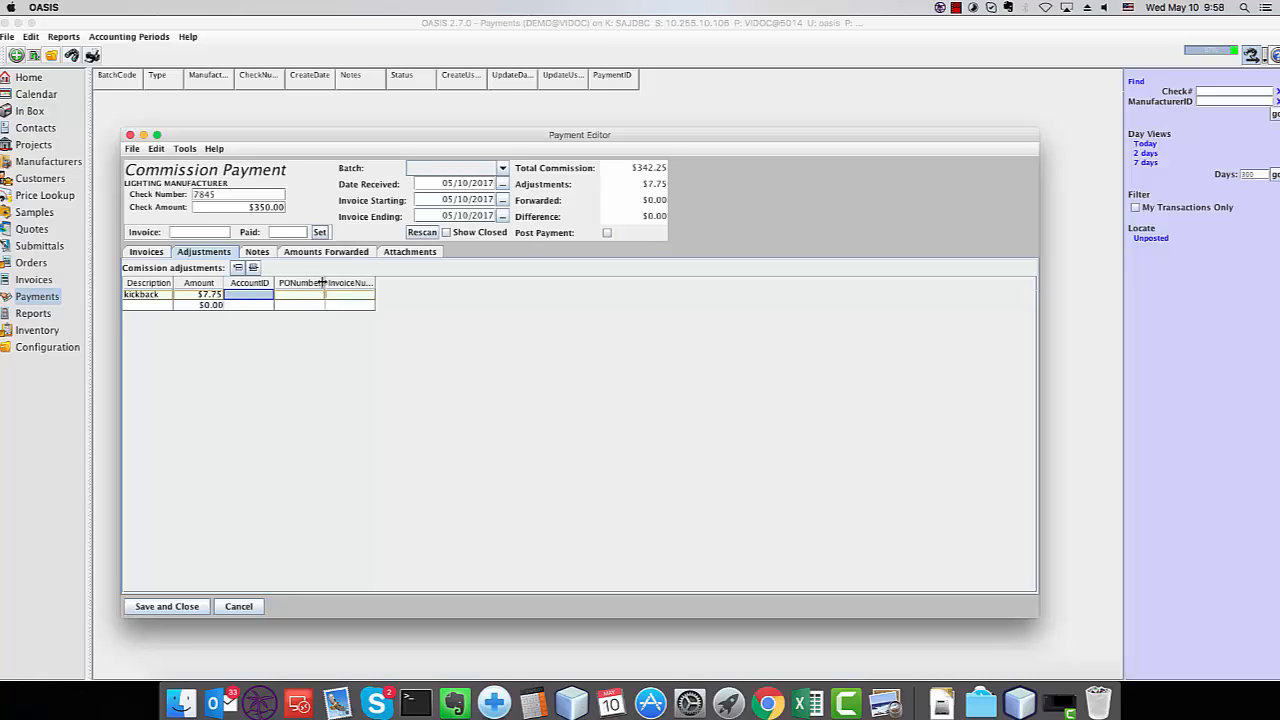
left_click_drag(323, 283, 461, 283)
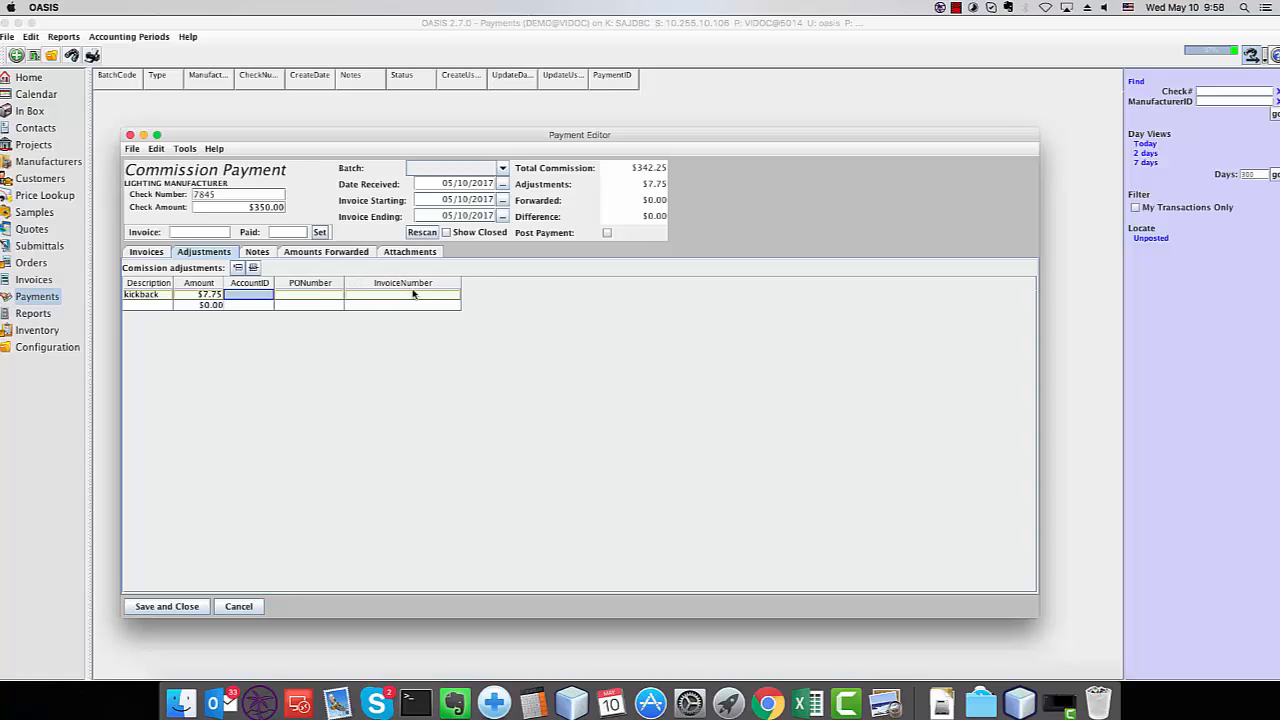
left_click(410, 296)
left_click(309, 296)
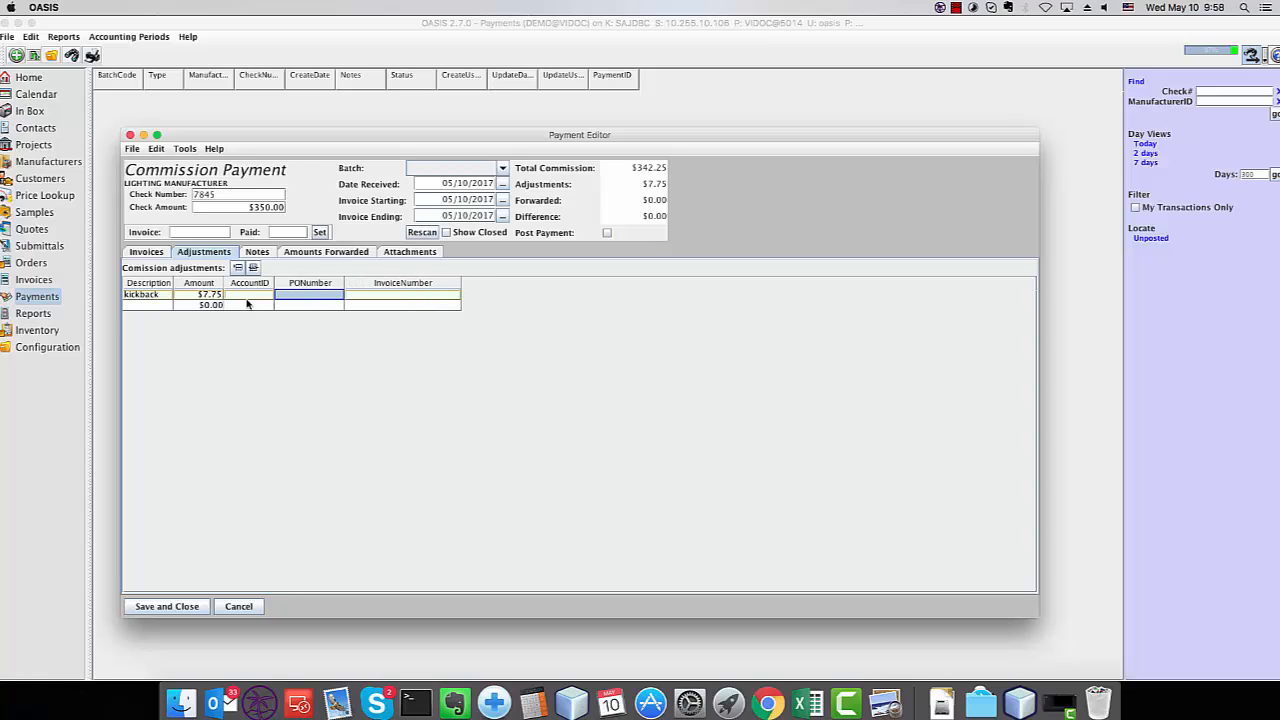
left_click(249, 298)
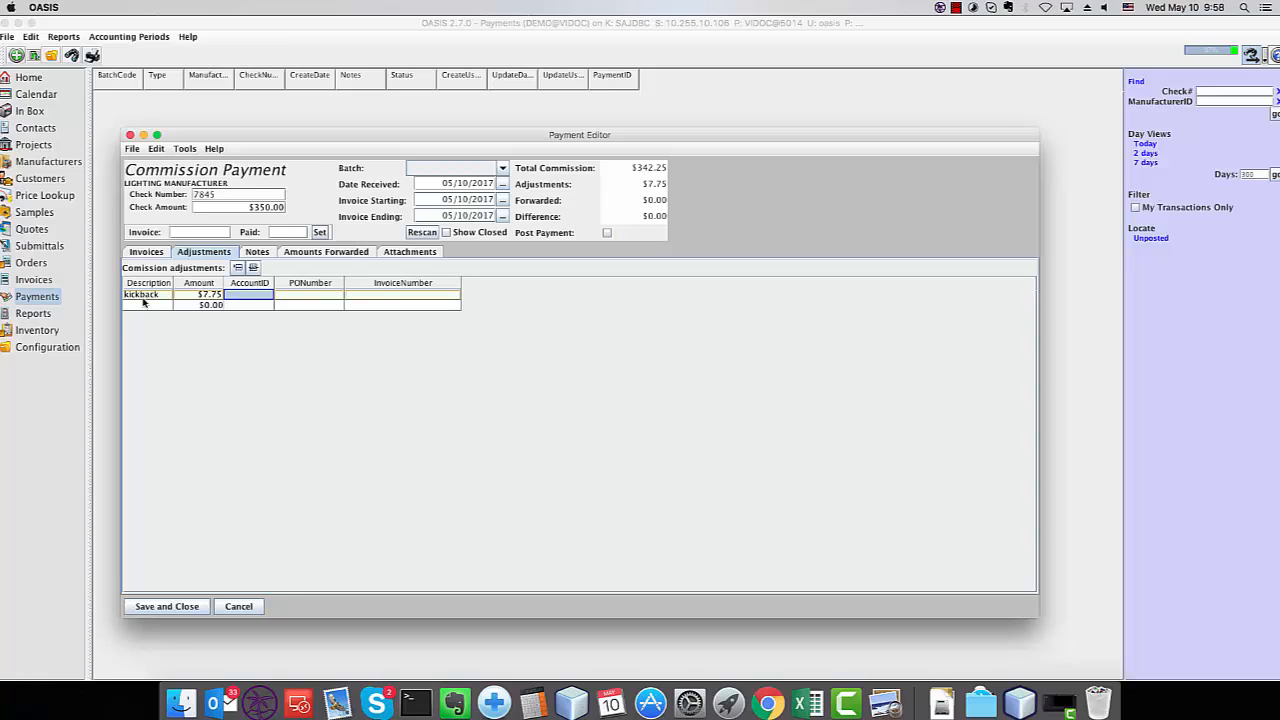
double_click(236, 294)
left_click(150, 256)
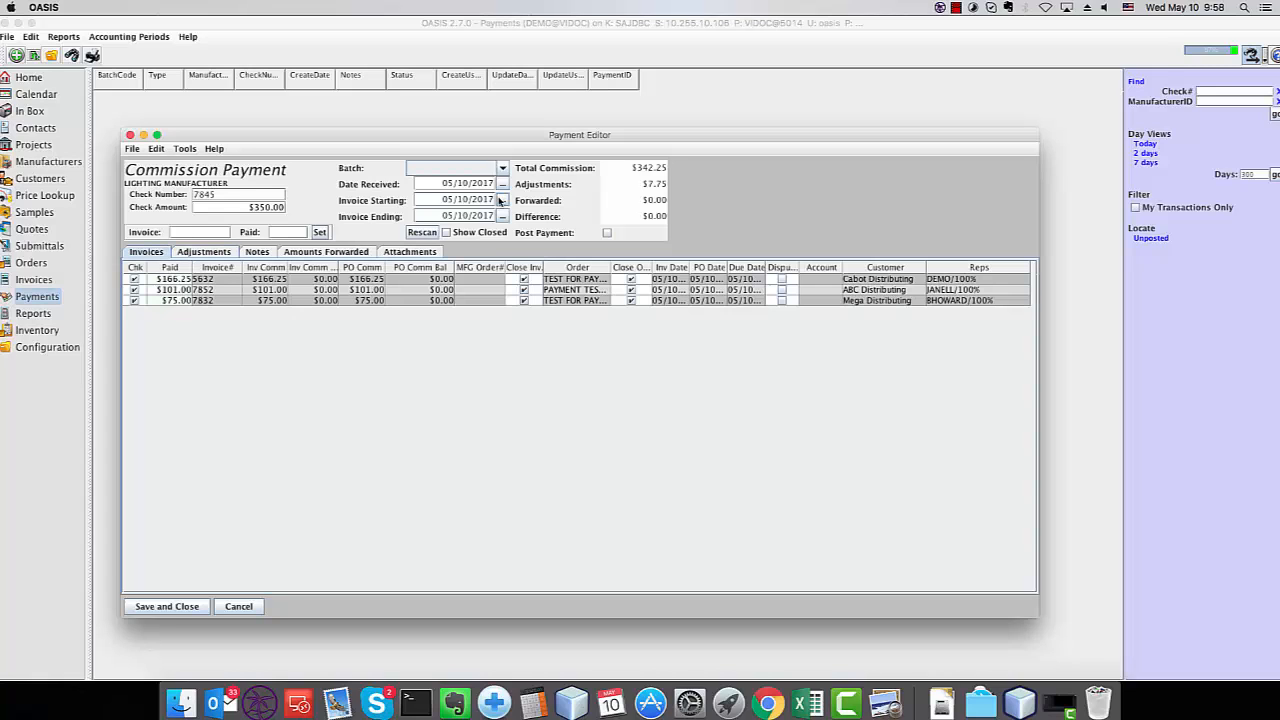
Clear the description and amount of the kickback adjustment.
left_click(204, 253)
double_click(154, 297)
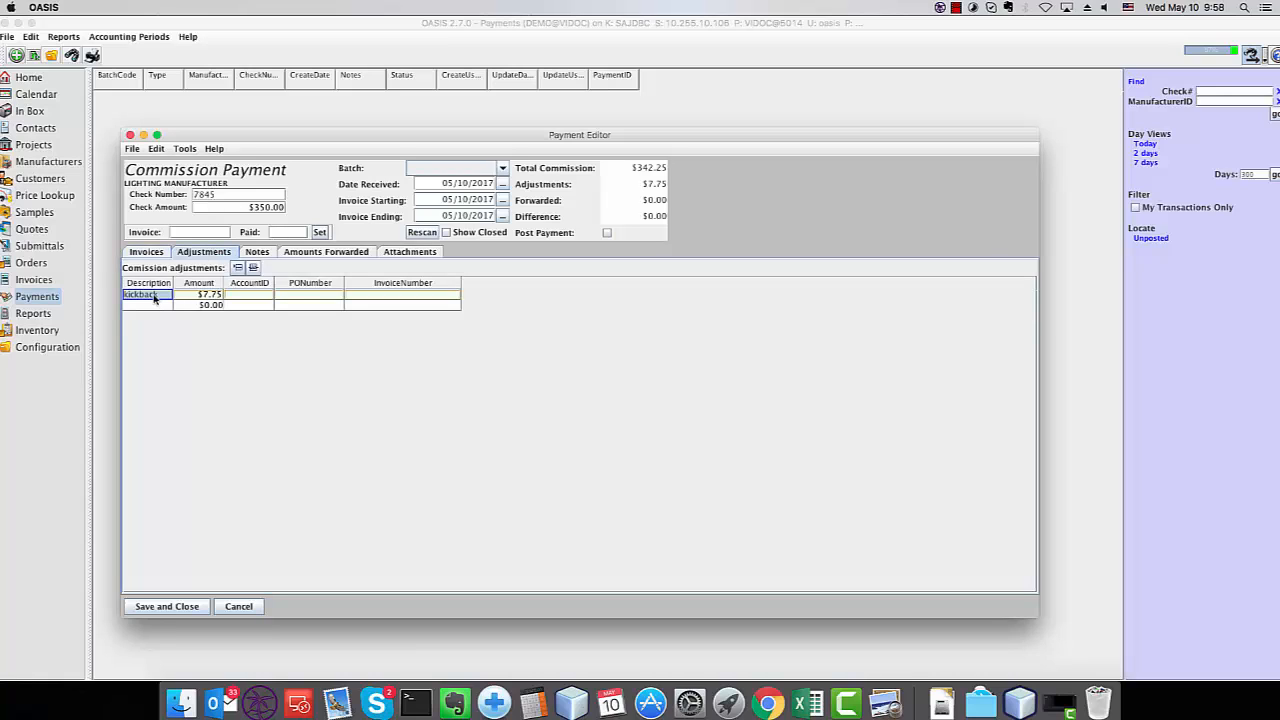
key("BackSpace")
key("Tab")
key("BackSpace")
key("Tab")
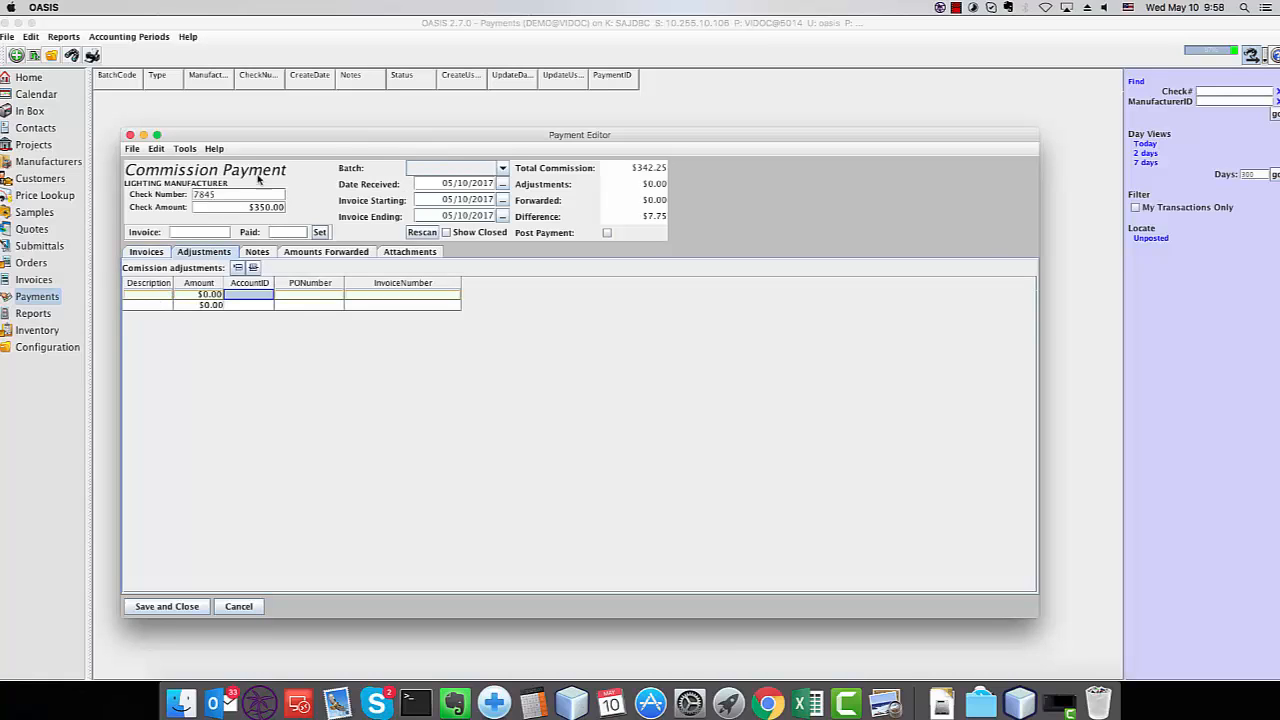
Return to the payment's invoice list, and save and close the payment.
left_click(223, 210)
left_click(148, 251)
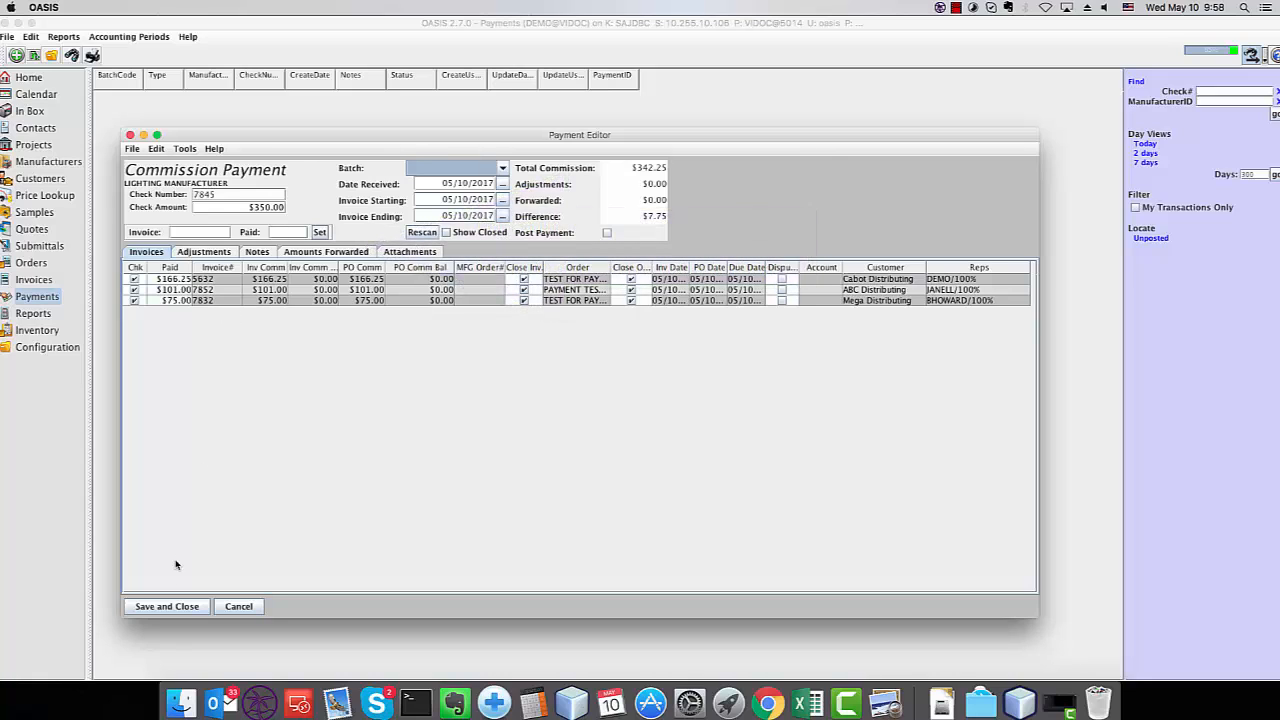
left_click(163, 606)
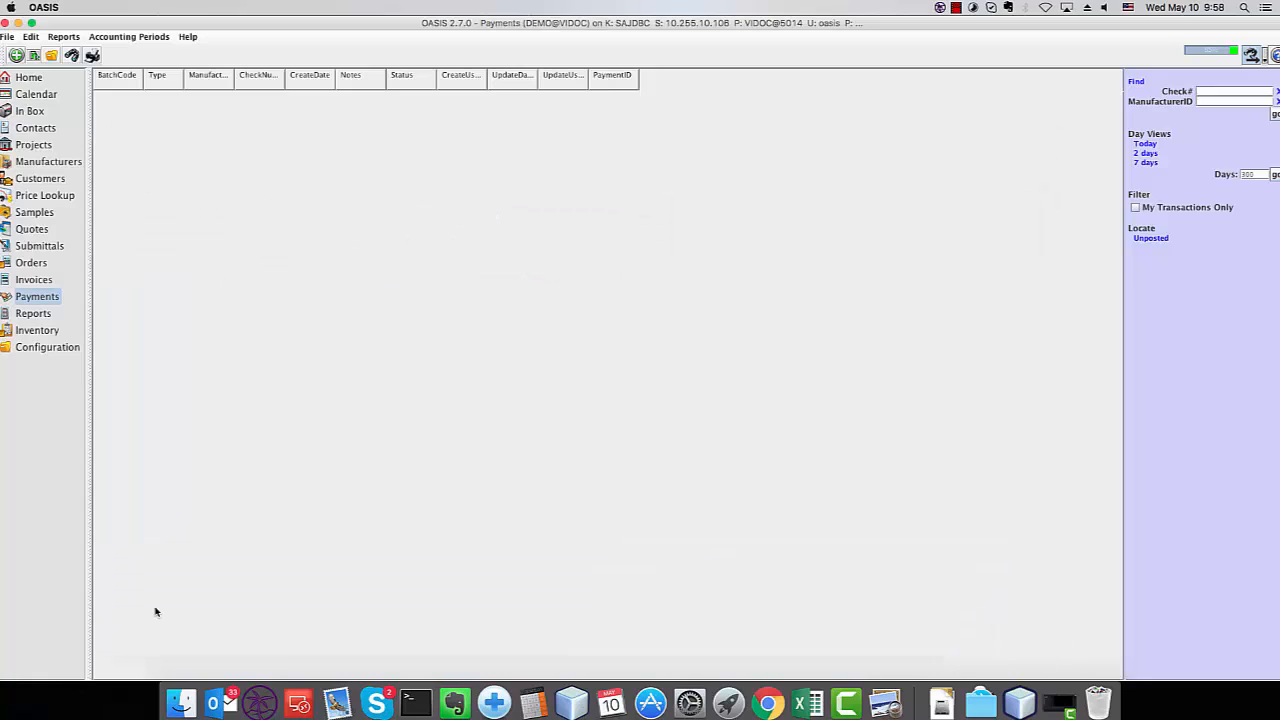
Open the LIGHT-MFG check payment from today's payments and post it to the accounting records, saving and closing it.
left_click(1145, 145)
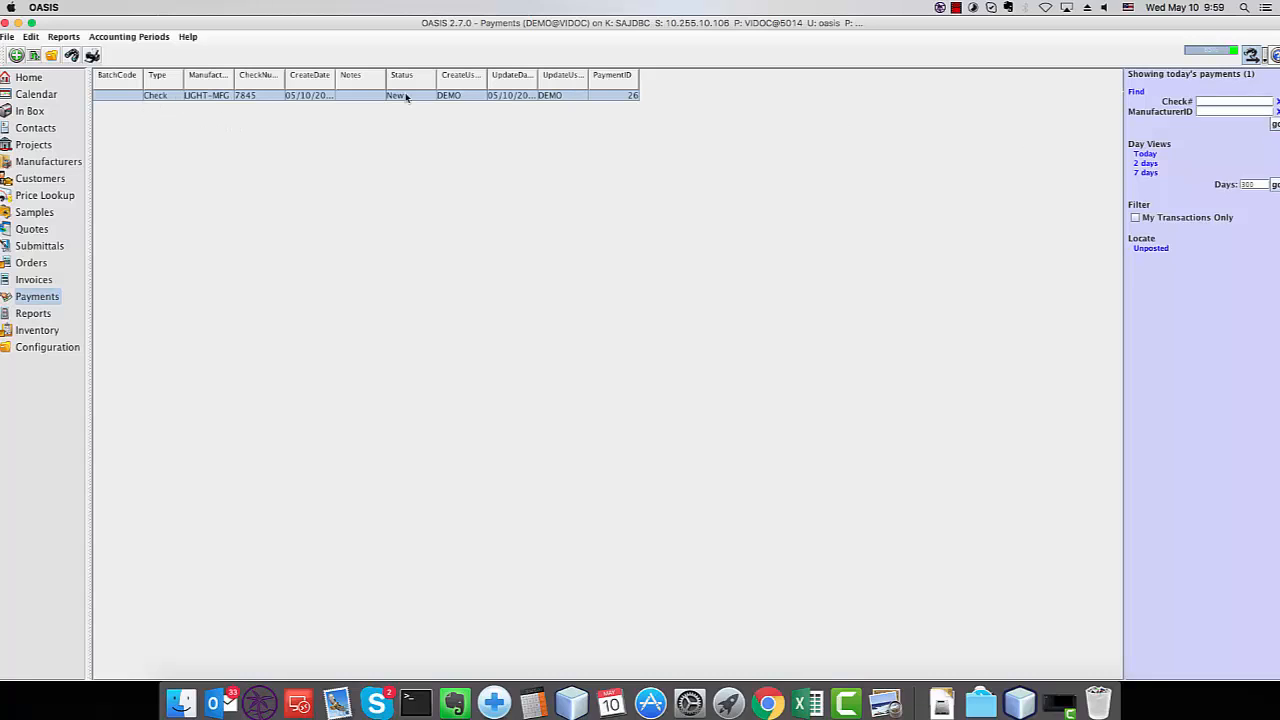
double_click(313, 96)
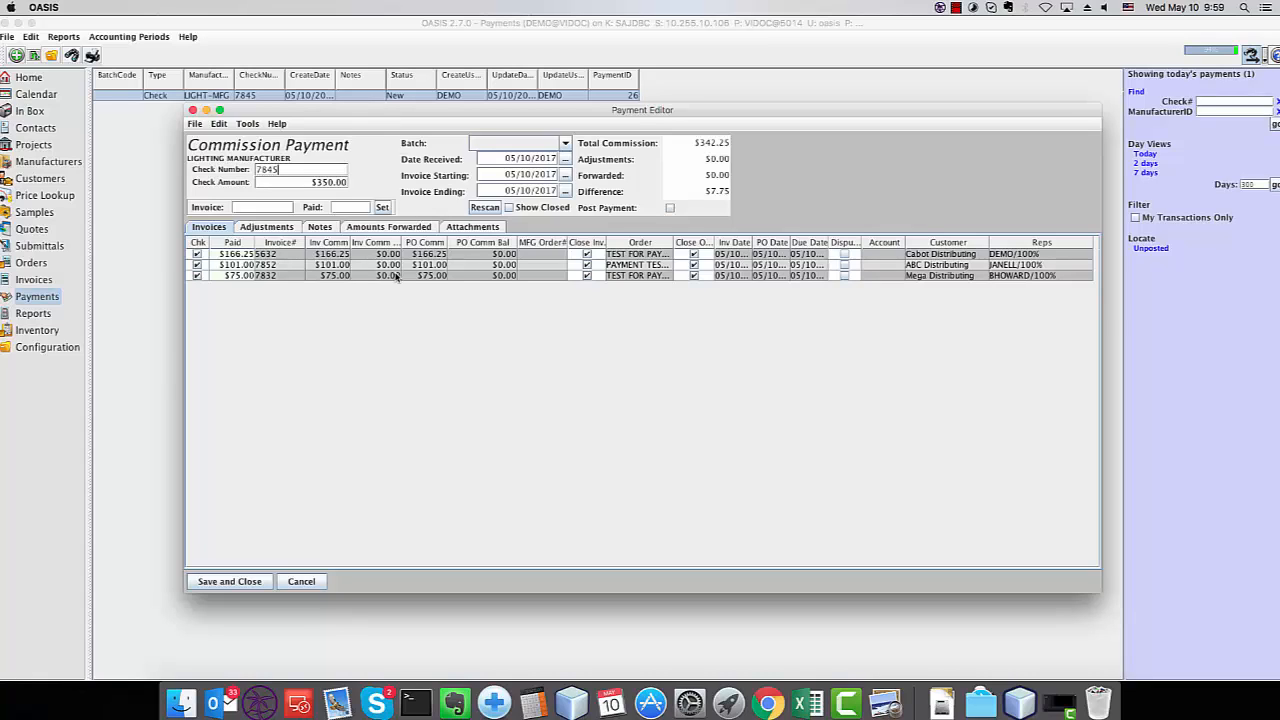
left_click(669, 209)
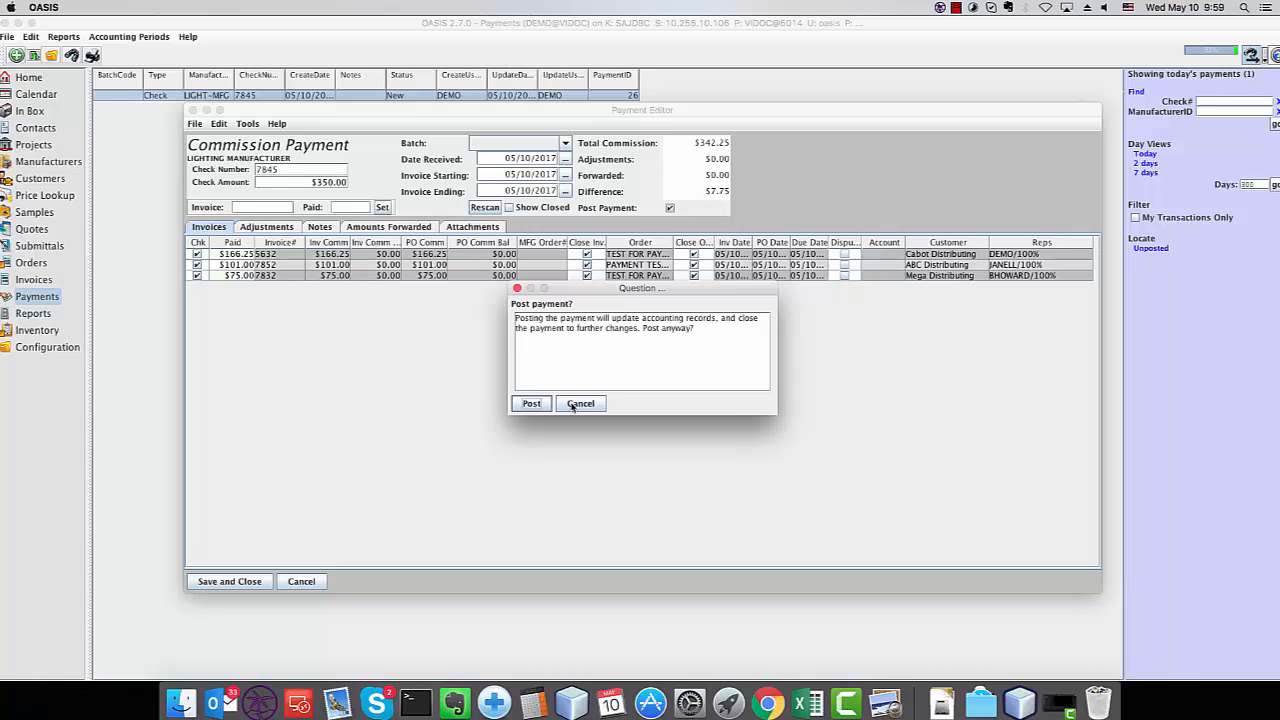
left_click(514, 404)
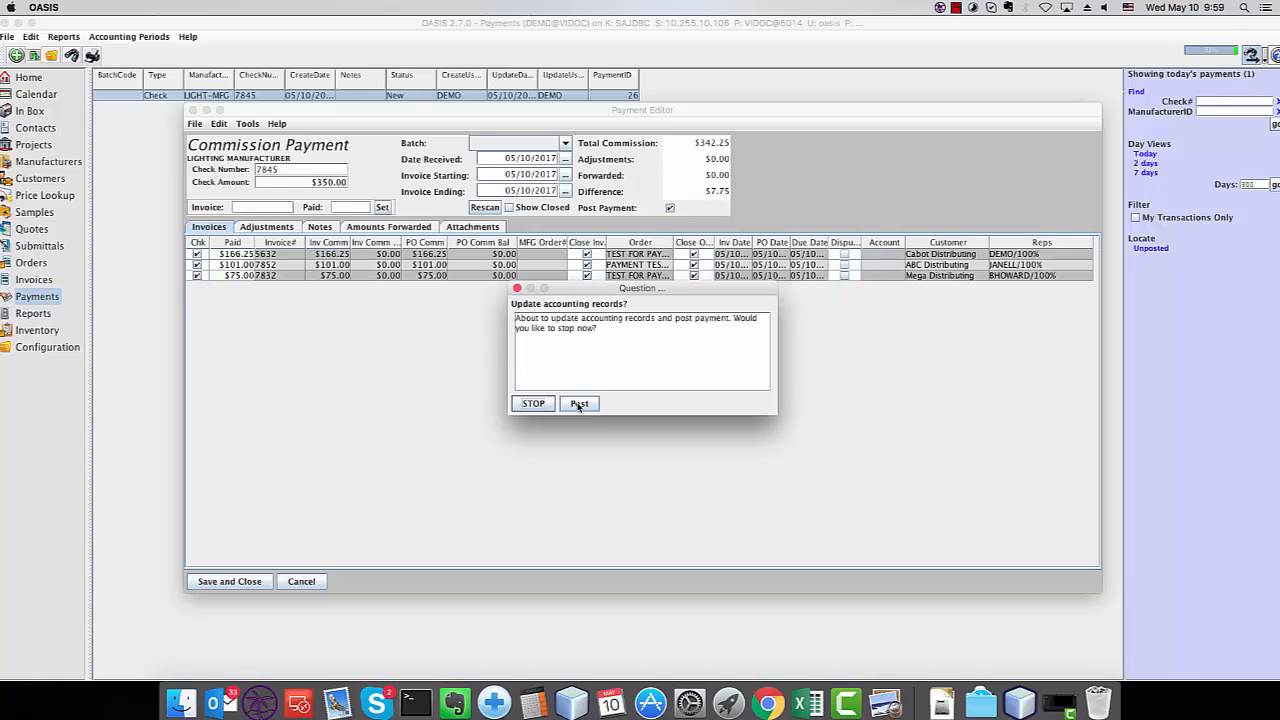
left_click(580, 405)
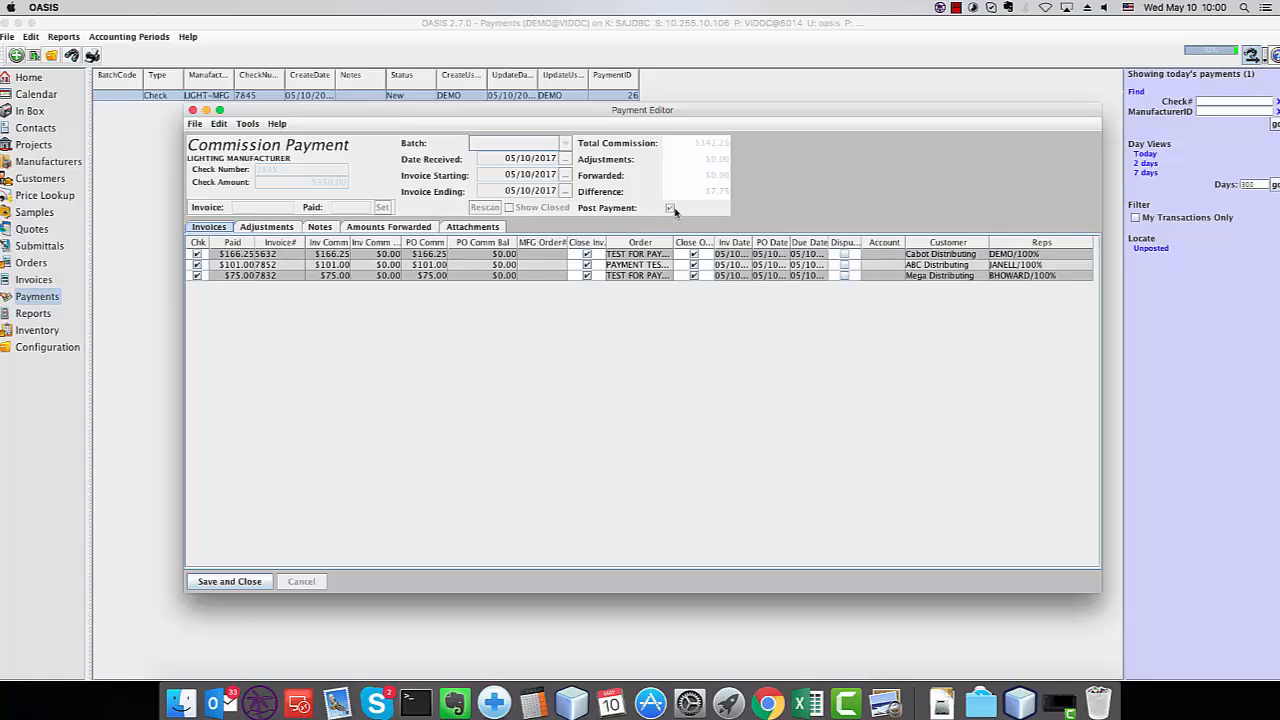
left_click(226, 582)
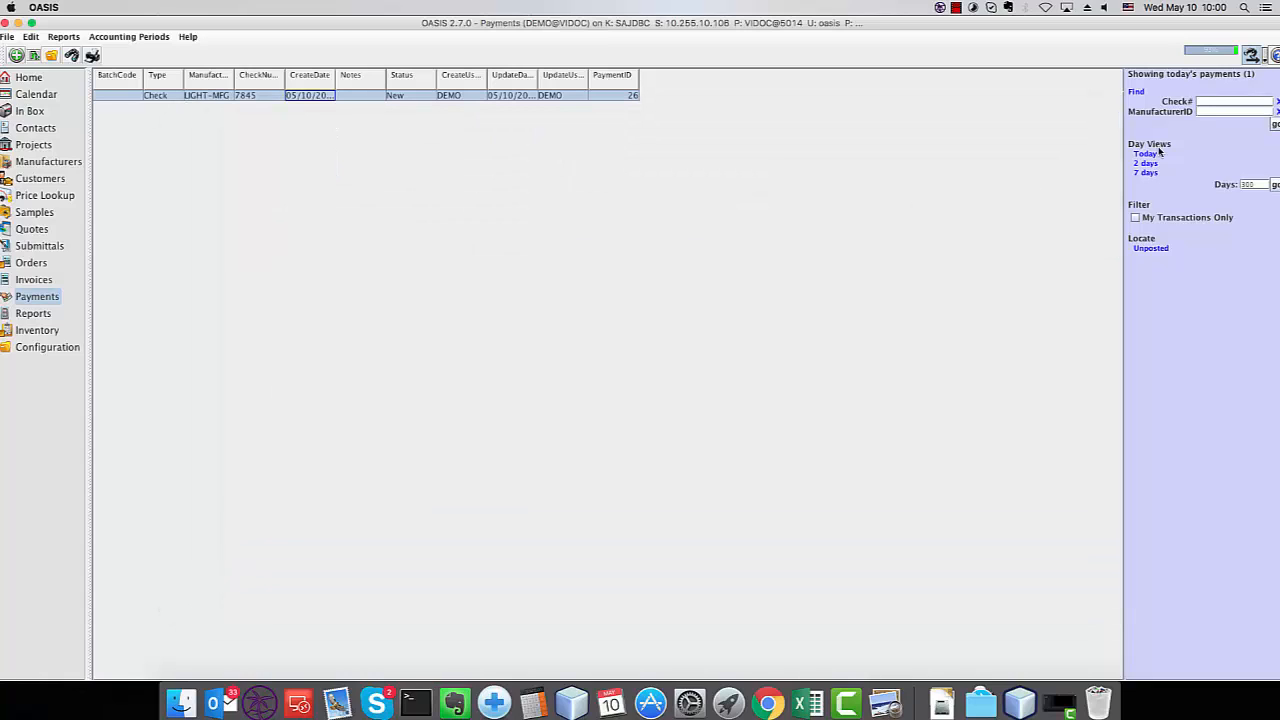
Reopen the posted LIGHT-MFG payment and un-post it despite the known issues, saving and closing it.
left_click(410, 96)
double_click(410, 96)
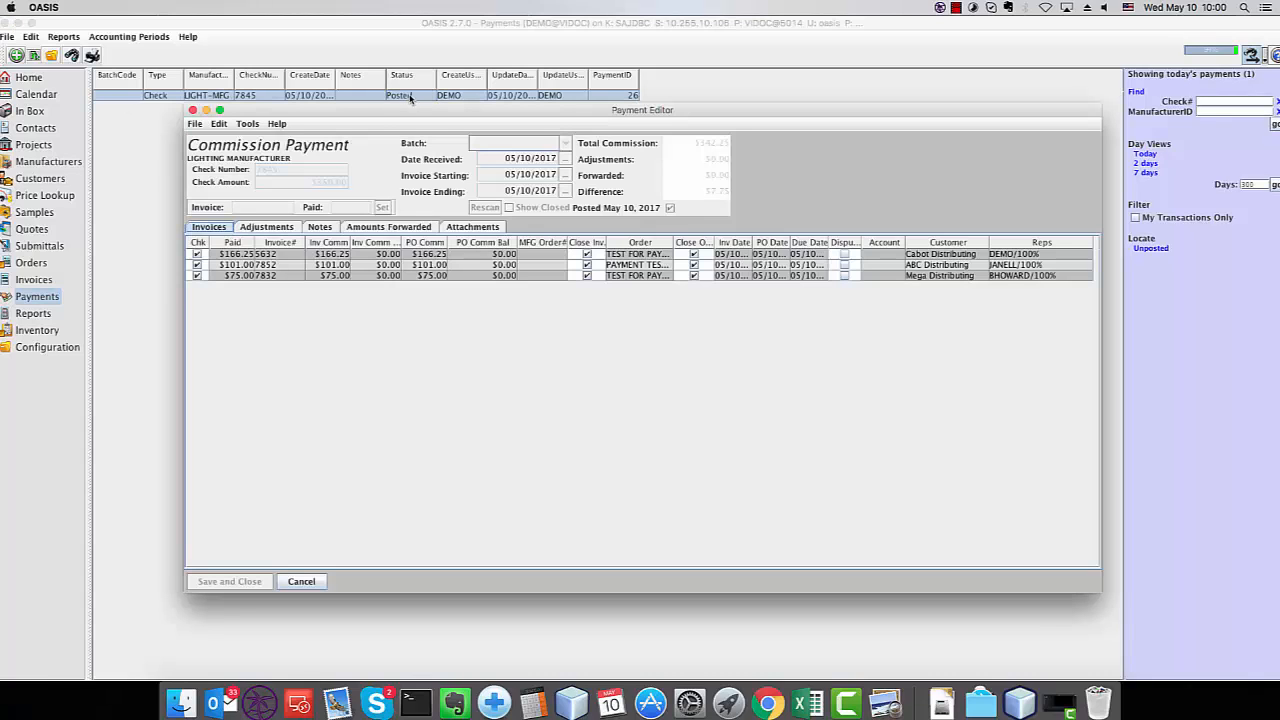
left_click(195, 124)
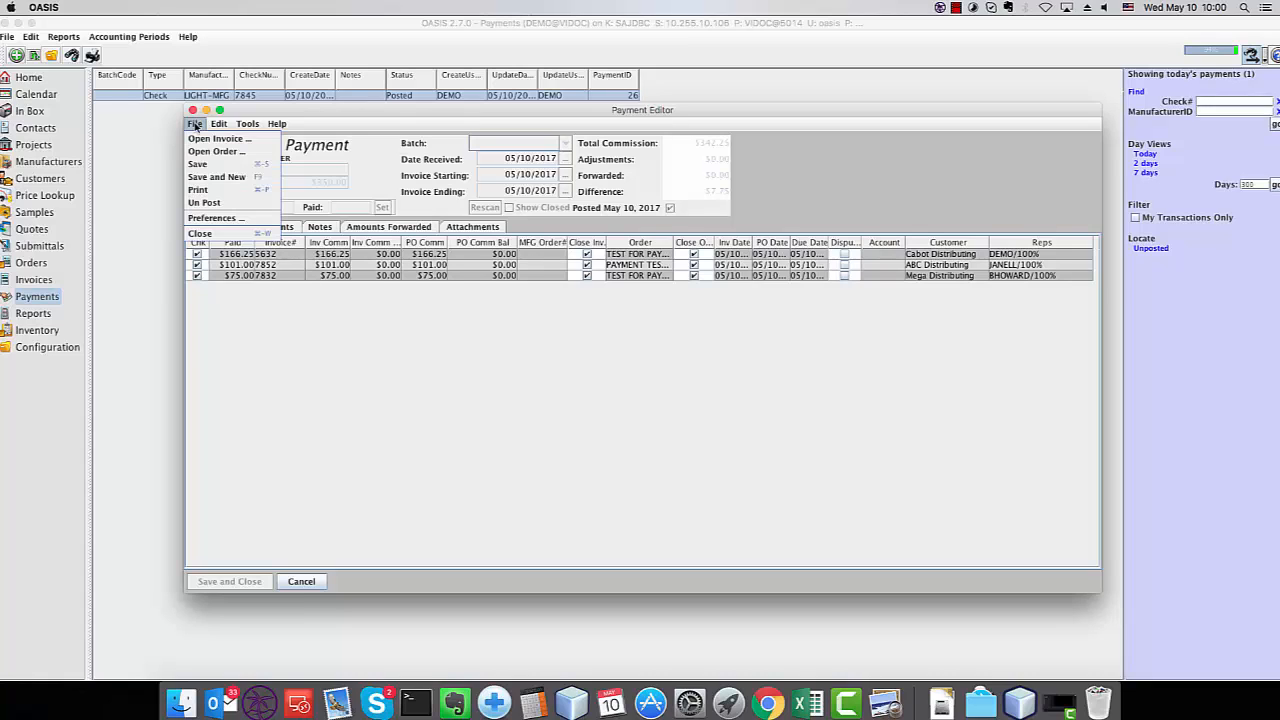
left_click(203, 203)
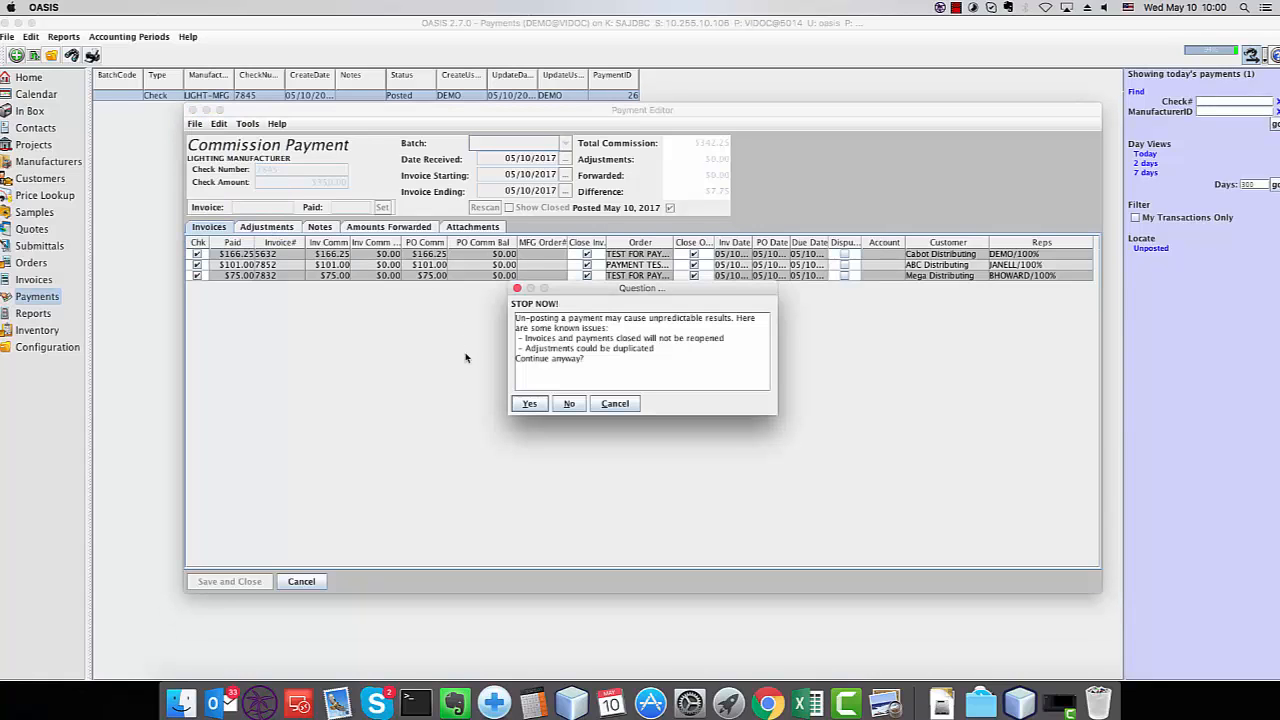
left_click(529, 405)
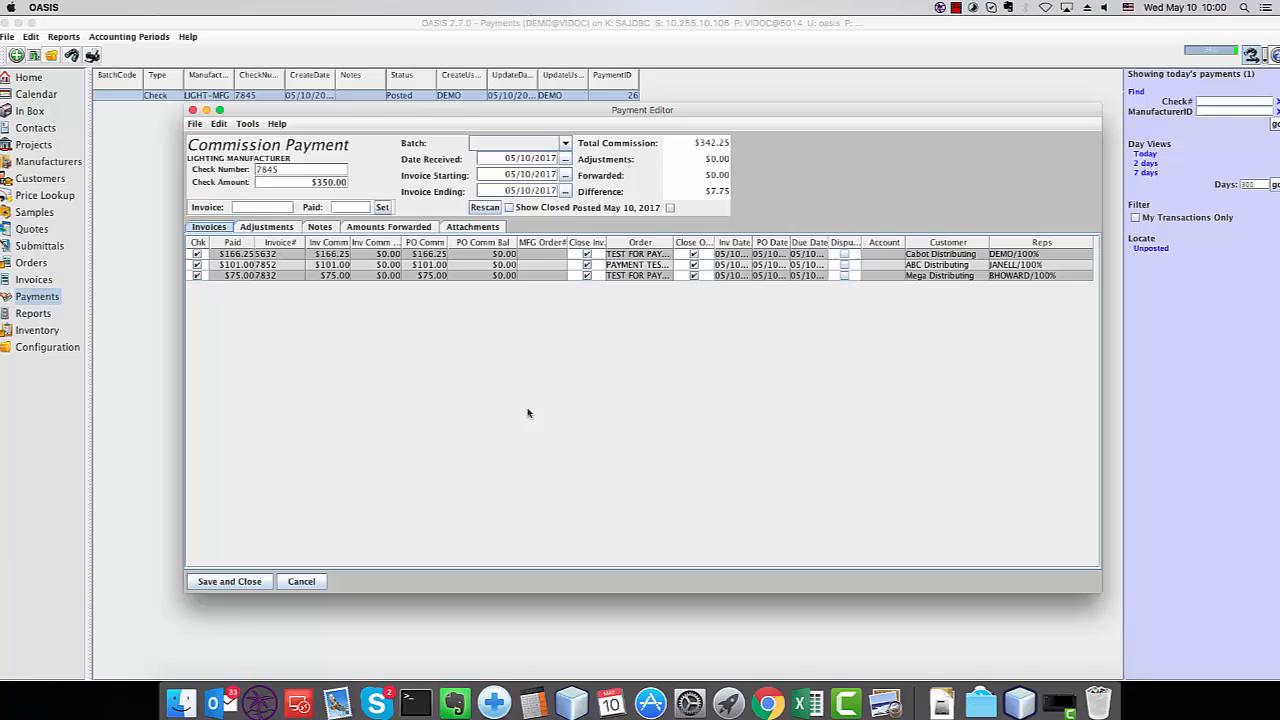
left_click(222, 584)
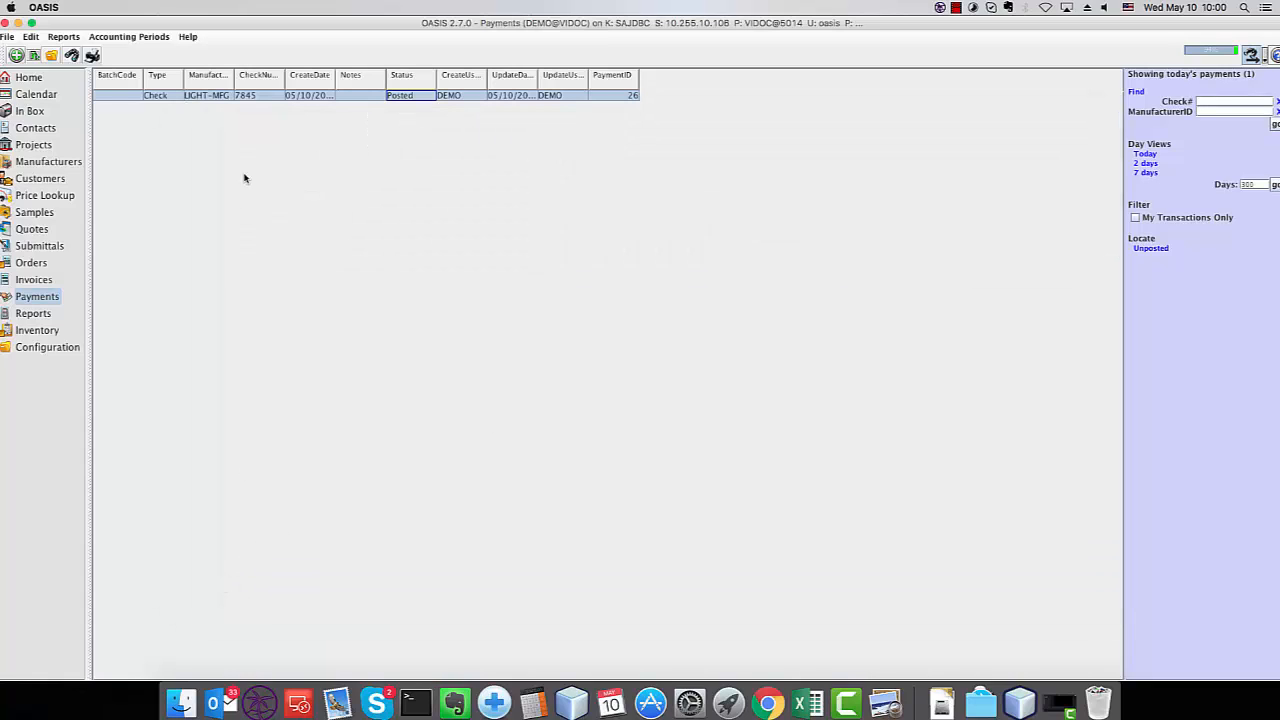
Open the un-posted LIGHT-MFG payment again and re-post it, updating the accounting records, and save and close it.
left_click(327, 96)
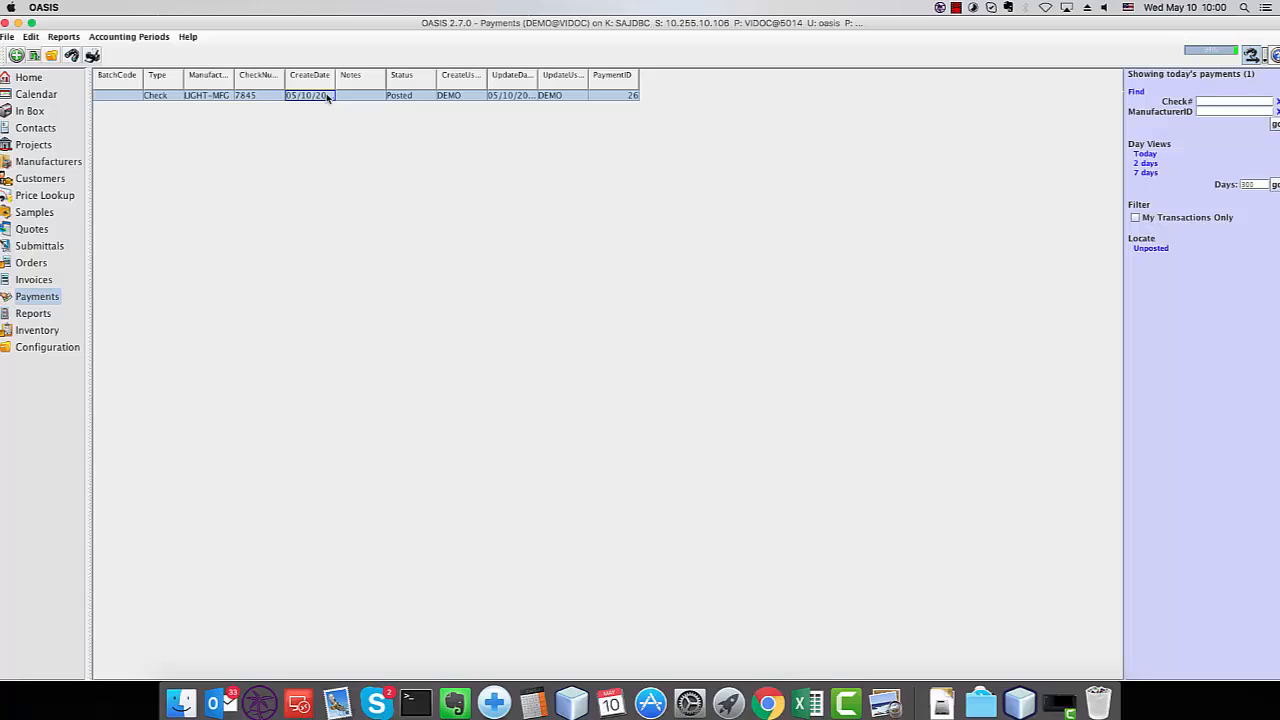
double_click(327, 96)
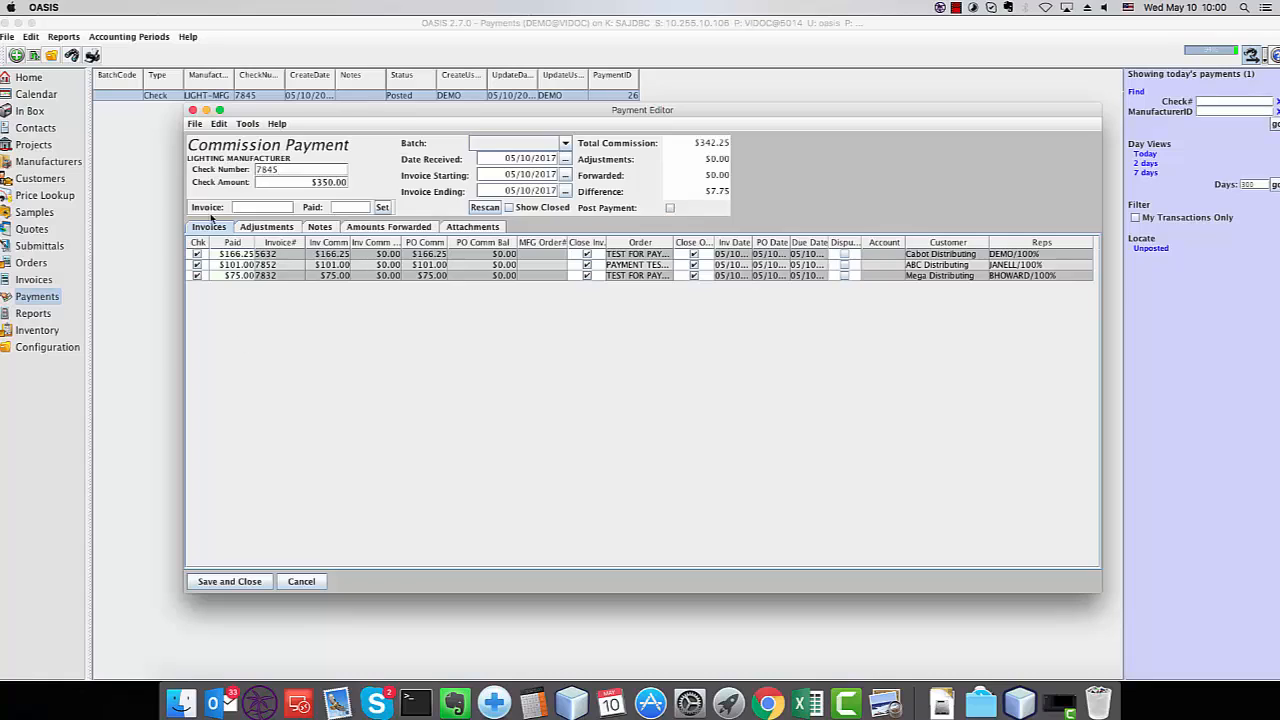
left_click(669, 208)
left_click(531, 403)
left_click(581, 404)
left_click(250, 581)
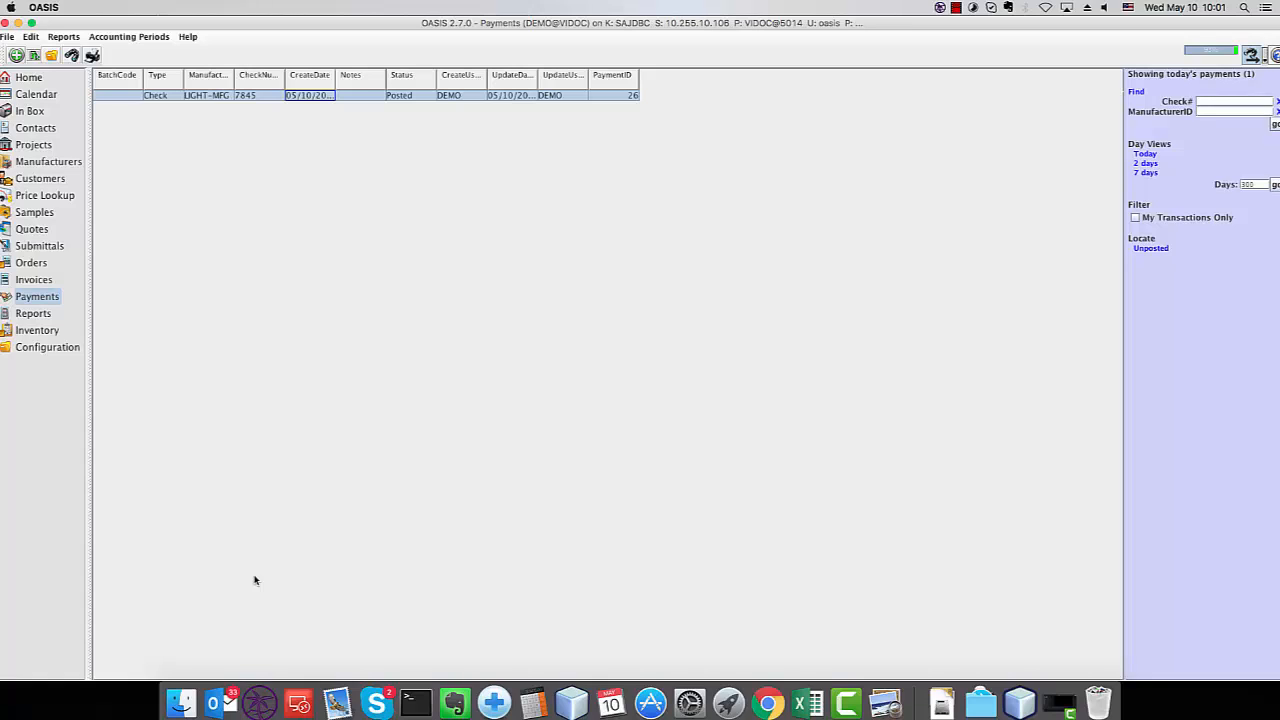
left_click(957, 8)
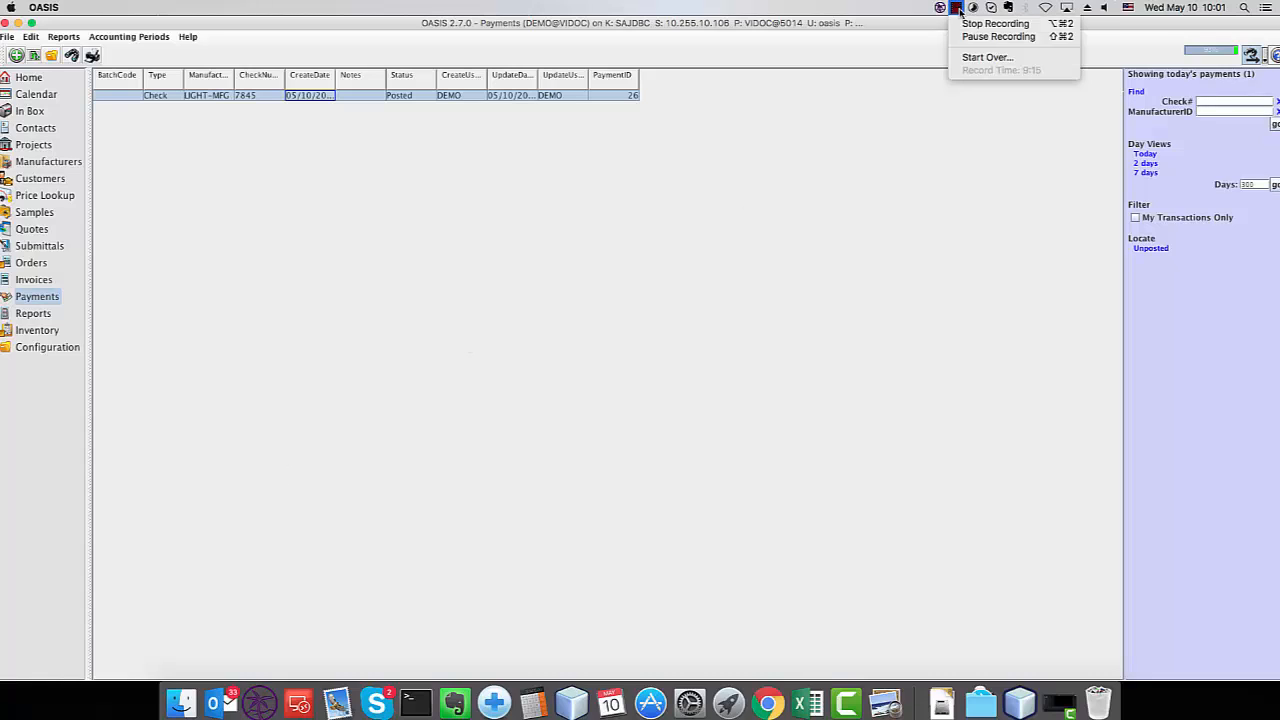